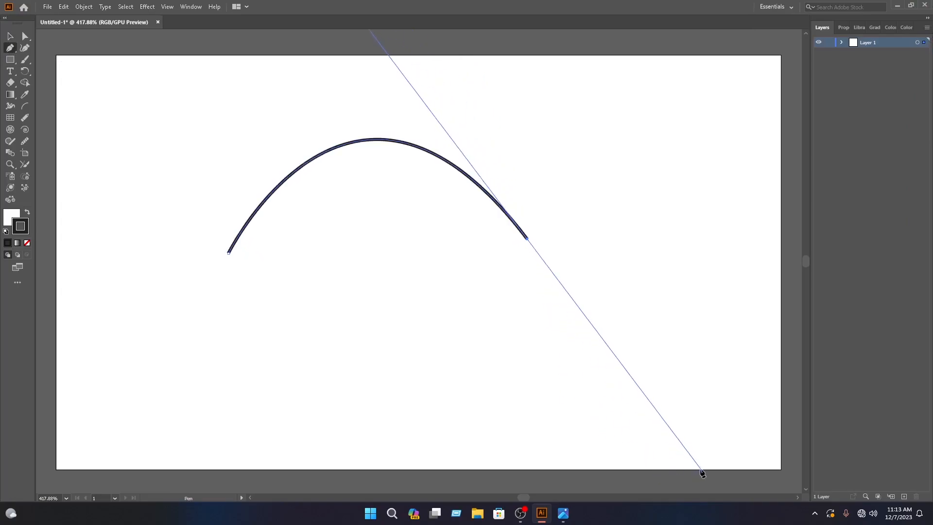
Continue the arched path with a curved outer edge using the Pen tool and close it into a crescent shape
left_click_drag(528, 239, 490, 103)
mouse_move(469, 67)
left_mouse_down()
mouse_move(448, 71)
mouse_move(290, 17)
mouse_move(273, 59)
mouse_move(281, 71)
left_mouse_up()
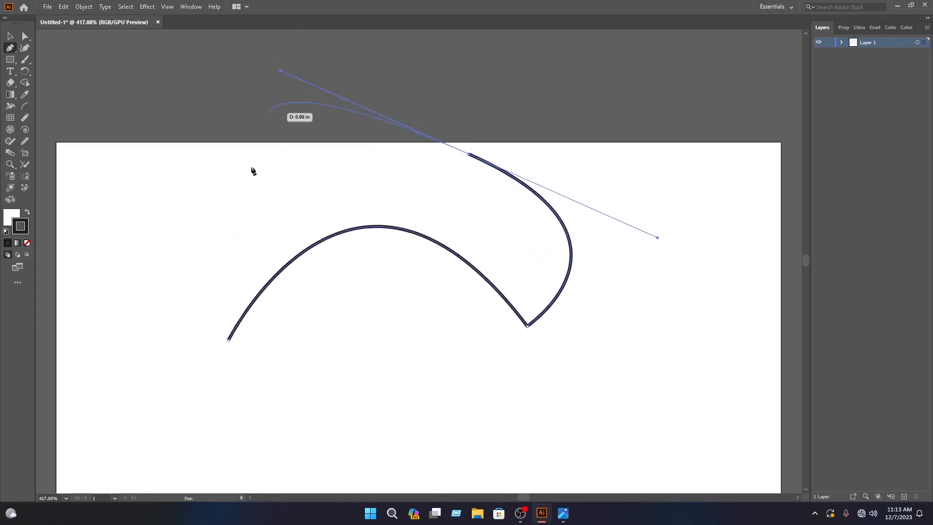
mouse_move(227, 342)
left_mouse_down()
mouse_move(222, 349)
mouse_move(269, 388)
mouse_move(270, 420)
left_mouse_up()
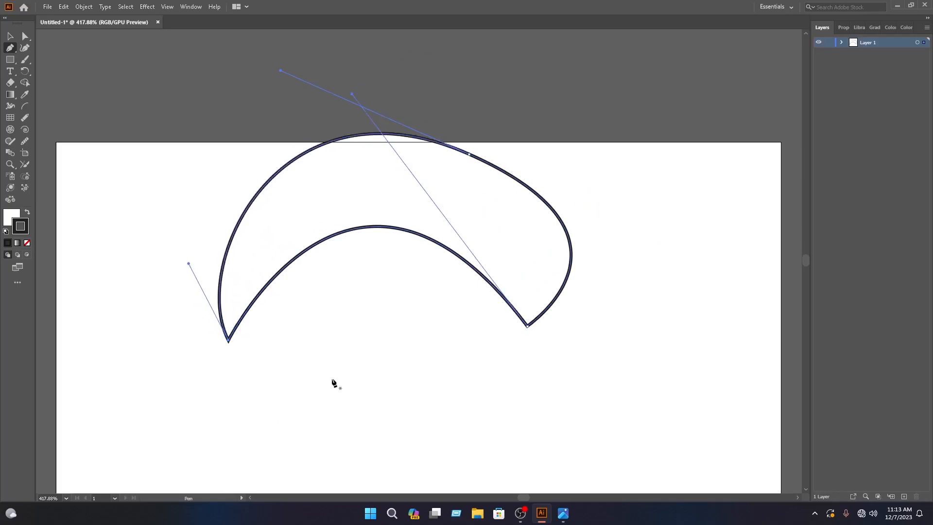
Move the crescent shape down so that it lies fully inside the artboard
left_click(10, 36)
scroll(501, 199, "down", 3)
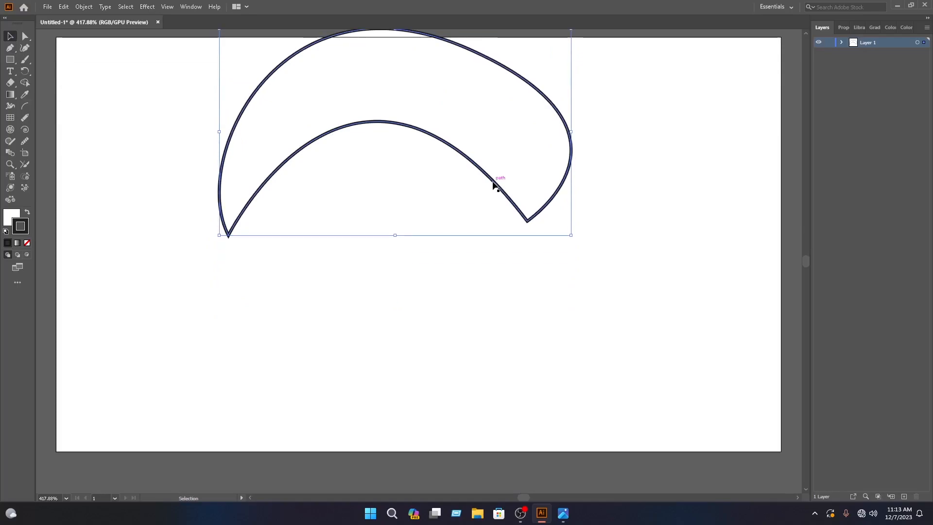
left_click_drag(493, 185, 481, 257)
left_click(565, 242)
left_click(552, 246)
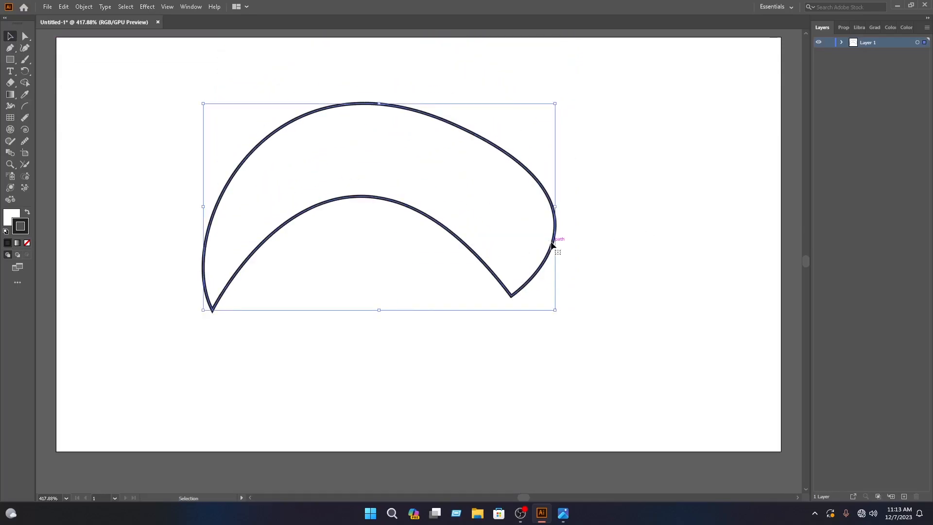
Fill the crescent shape with red FF1515 and remove its stroke
double_click(10, 218)
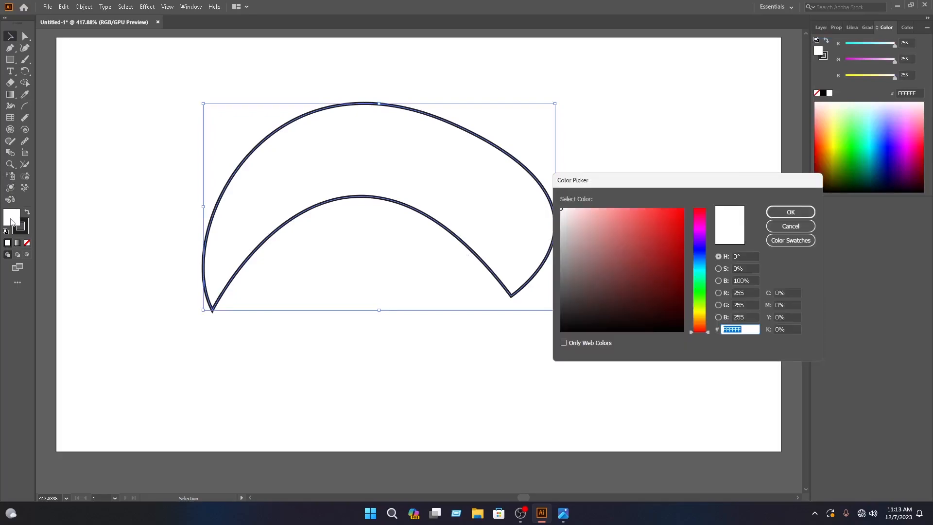
left_click(675, 206)
left_click(790, 212)
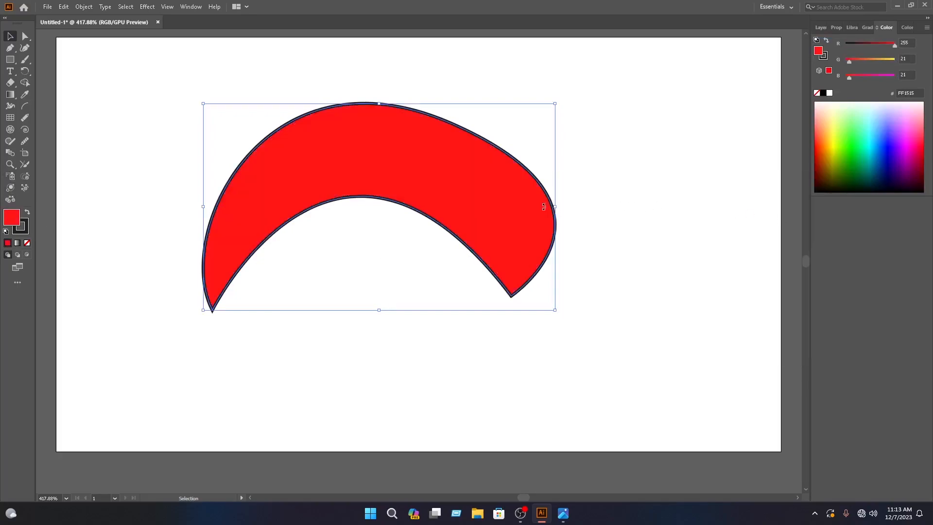
left_click(20, 232)
left_click(27, 242)
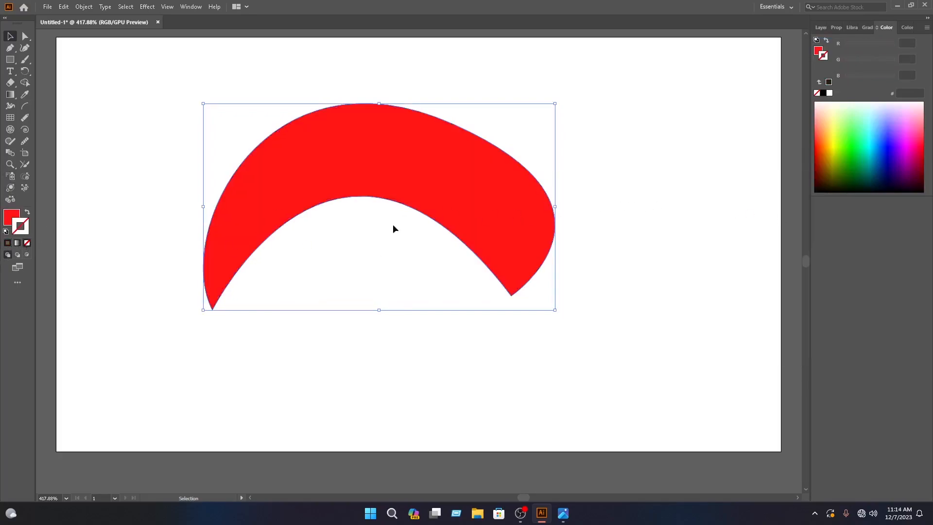
Duplicate the red crescent, flip the copy upside down, and place it overlapping the original
left_click_drag(405, 199, 410, 314)
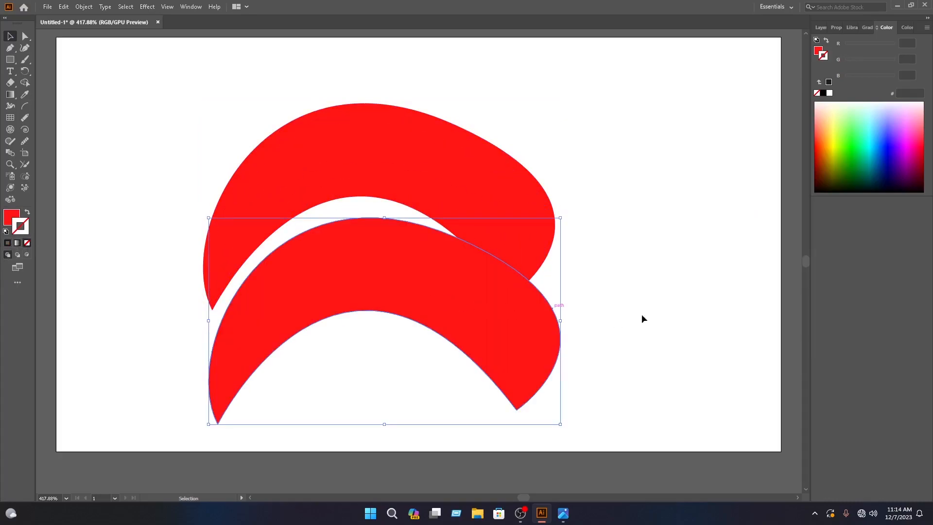
left_click_drag(567, 334, 297, 345)
left_click_drag(407, 372, 341, 245)
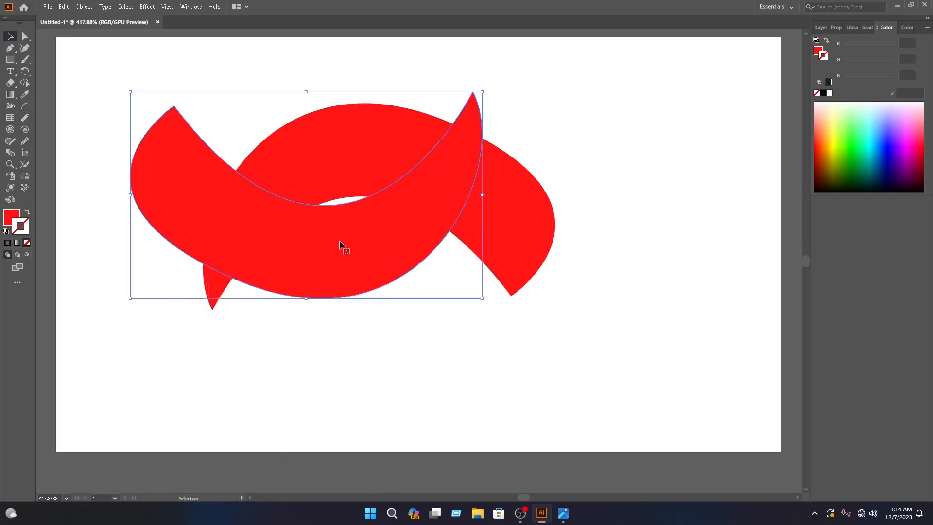
Widen the original crescent and reposition it so its arch interlocks with the upside-down copy
left_click(719, 236)
left_click_drag(319, 164, 333, 129)
left_click_drag(568, 172, 616, 173)
left_click_drag(507, 156, 459, 204)
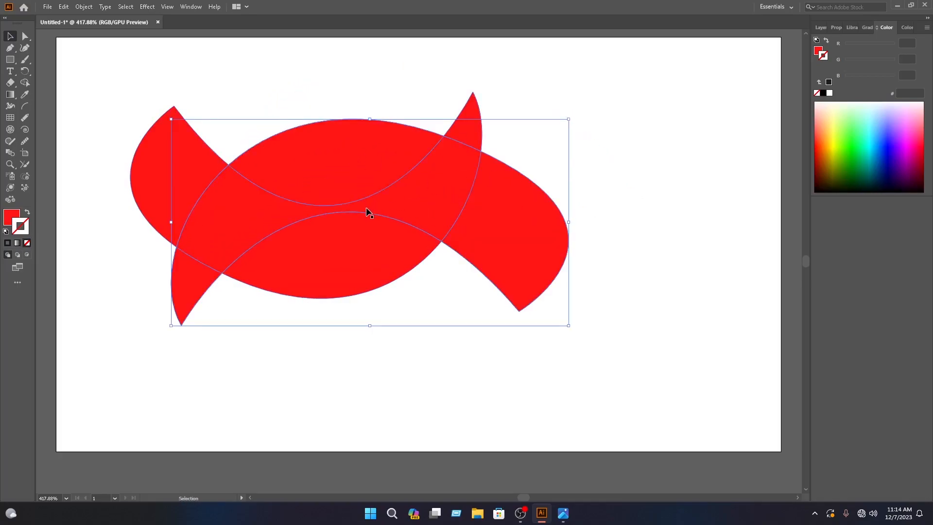
Select both crescents and use Shape Builder to fill their overlapping area with blue-violet 5A17FF
left_click(608, 430)
left_click_drag(603, 413, 146, 58)
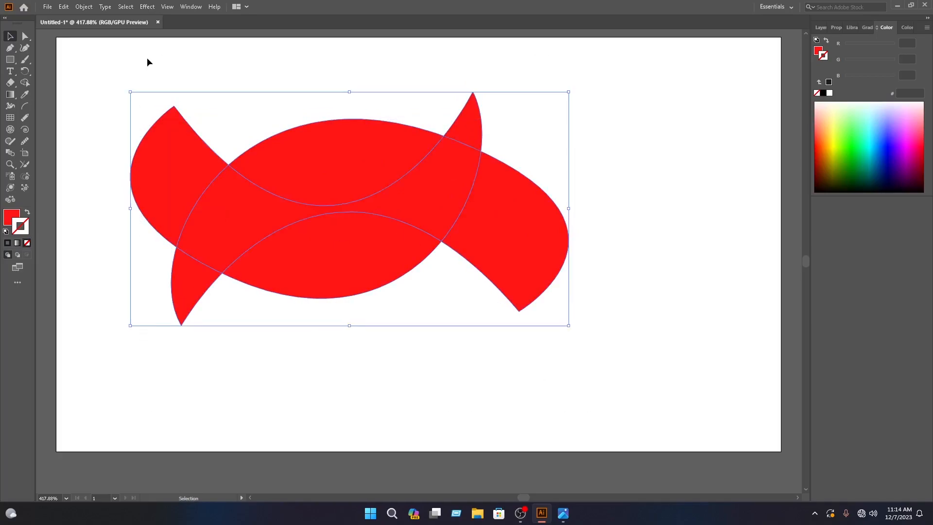
left_click(25, 83)
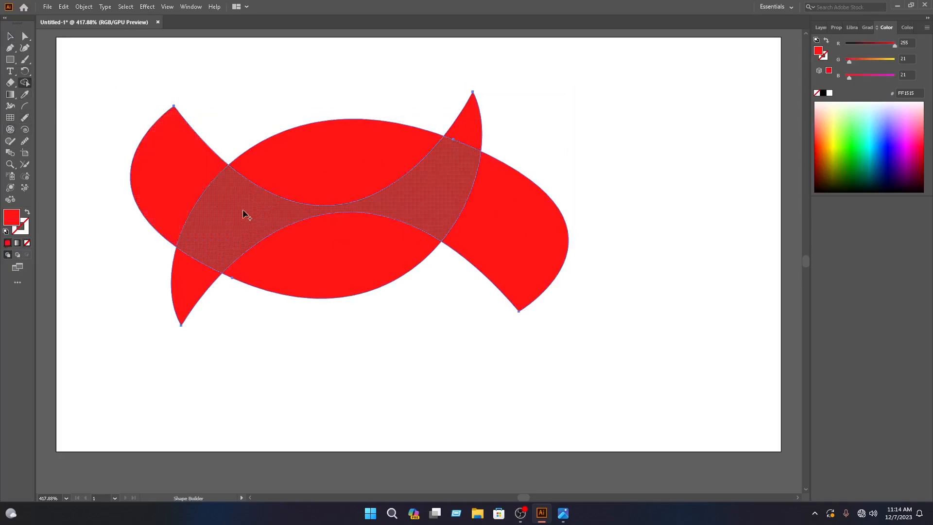
left_click(387, 202)
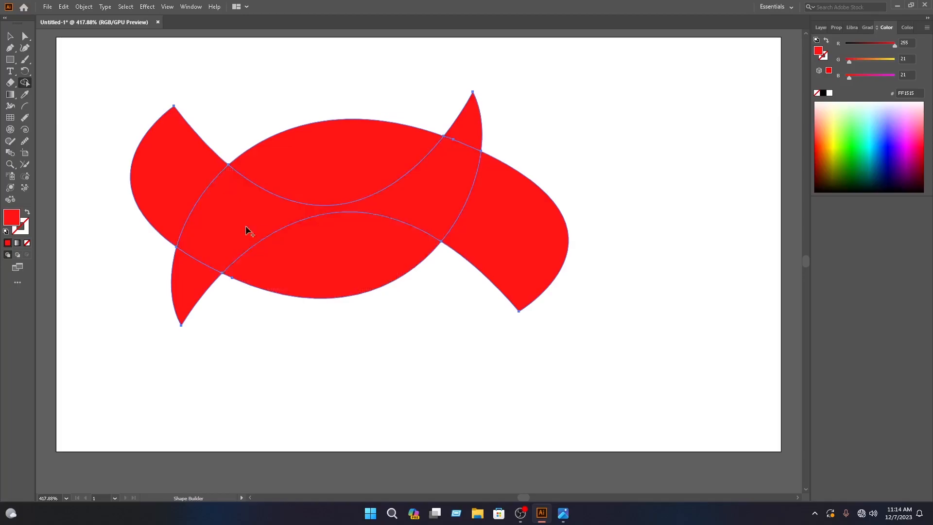
double_click(13, 216)
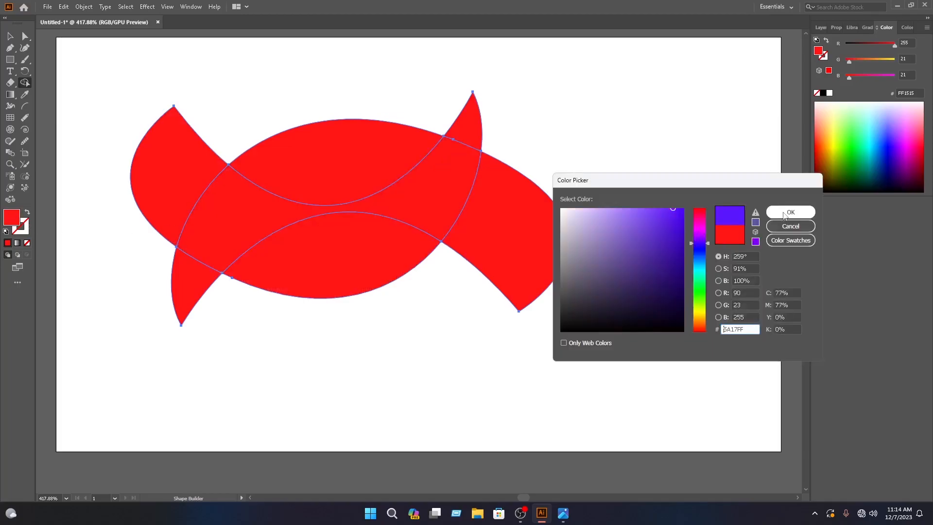
left_click(786, 213)
left_click(340, 206)
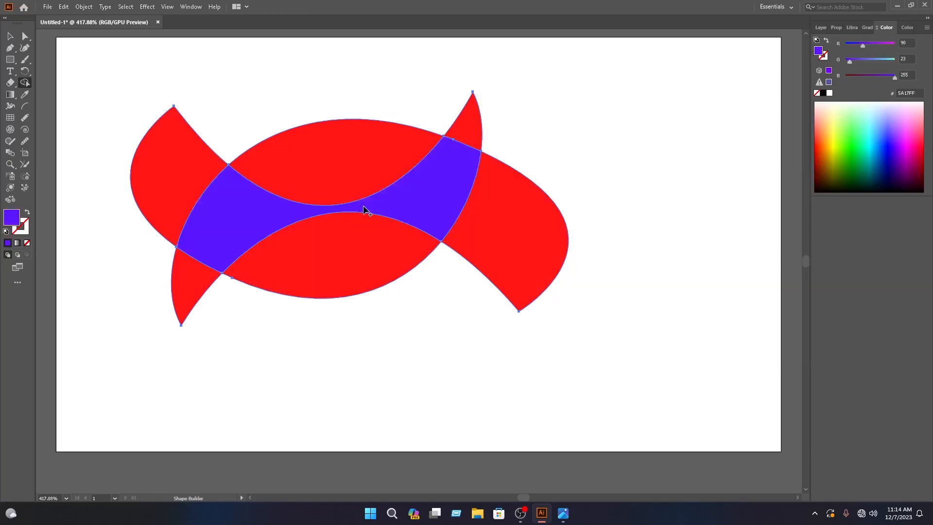
Move the complete two-colour artwork to the centre of the artboard
left_click(10, 37)
left_click(644, 104)
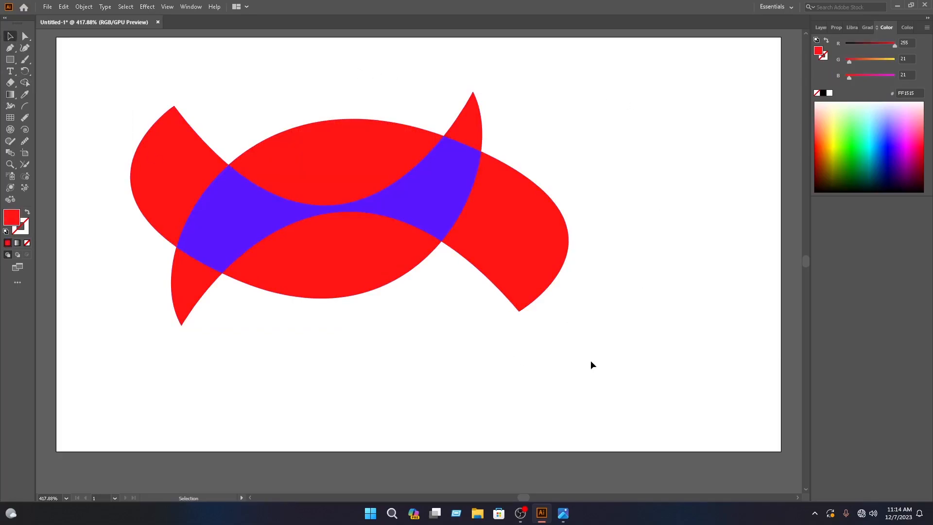
left_click_drag(539, 348, 173, 149)
left_click_drag(292, 154, 397, 199)
left_click(728, 214)
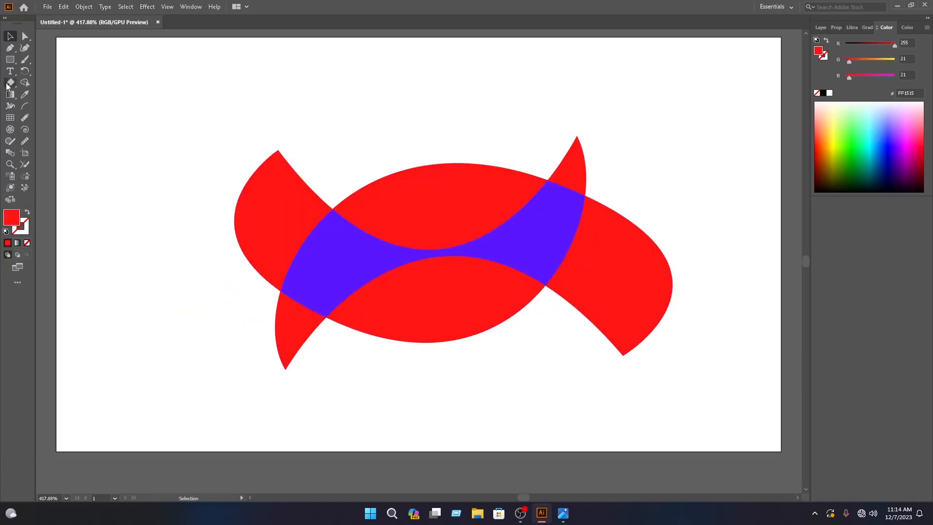
Draw a closed red hourglass shape with curved sides vertically across the middle of the artwork using the Pen tool
left_click(10, 48)
left_click(367, 136)
left_click_drag(412, 364, 332, 459)
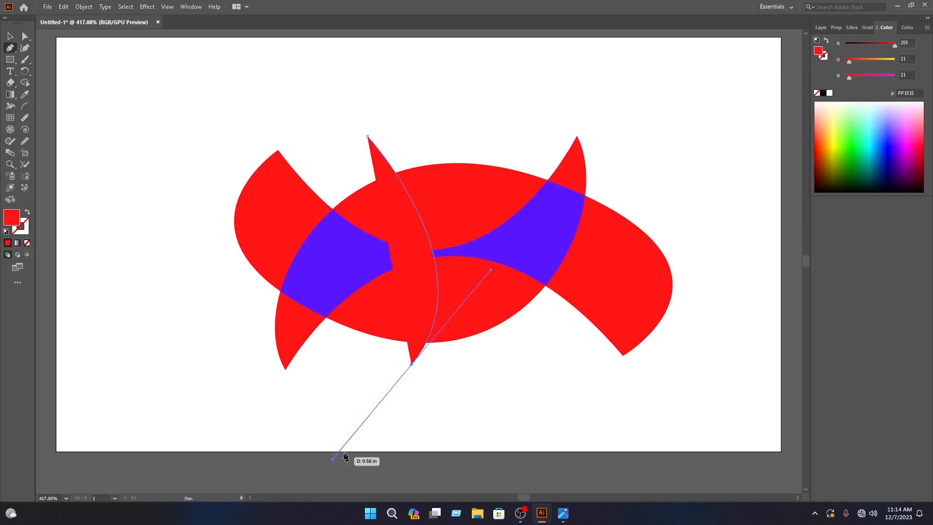
left_click(412, 364)
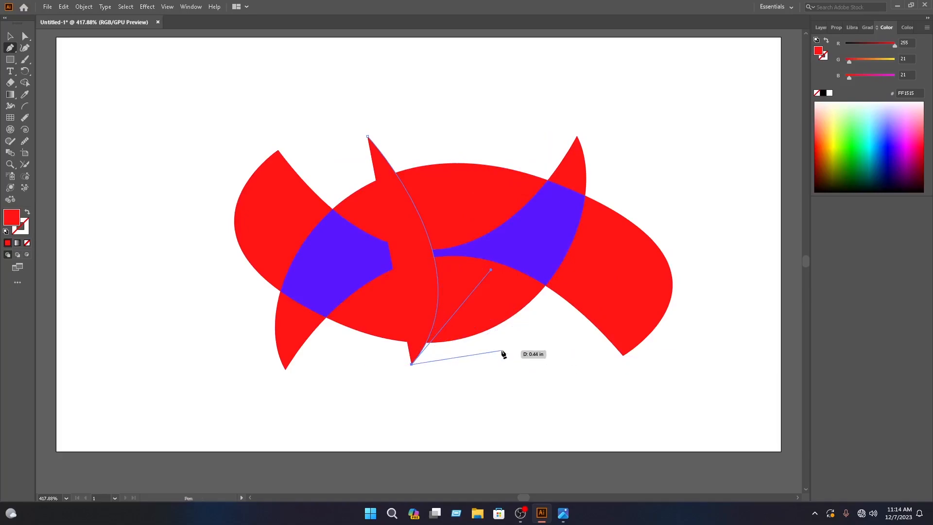
left_click(501, 351)
left_click_drag(456, 116, 634, 150)
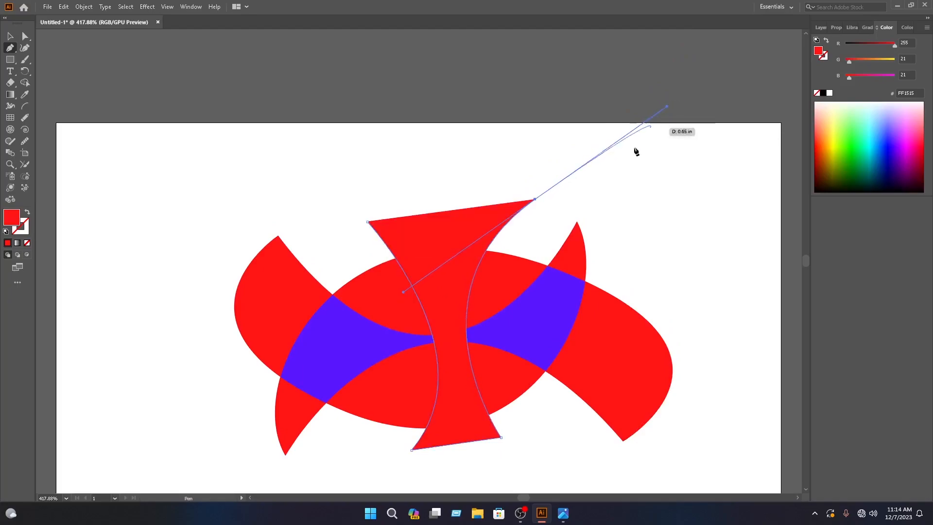
left_click(535, 200)
left_click(367, 221)
left_click_drag(162, 242, 397, 414)
key("ctrl+z")
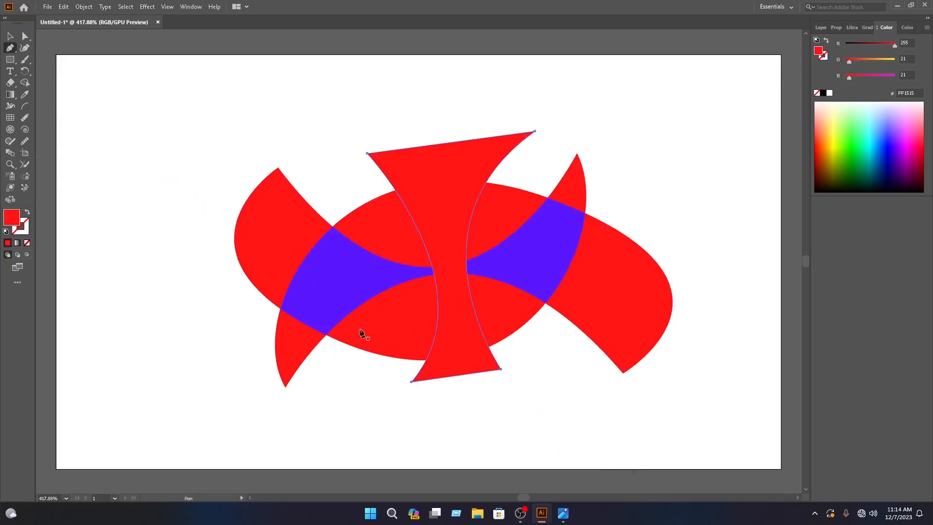
Select all shapes and use Shape Builder to remove the hourglass's protruding ends and merge its inner pieces into one band
key("ctrl+a")
left_click(25, 82)
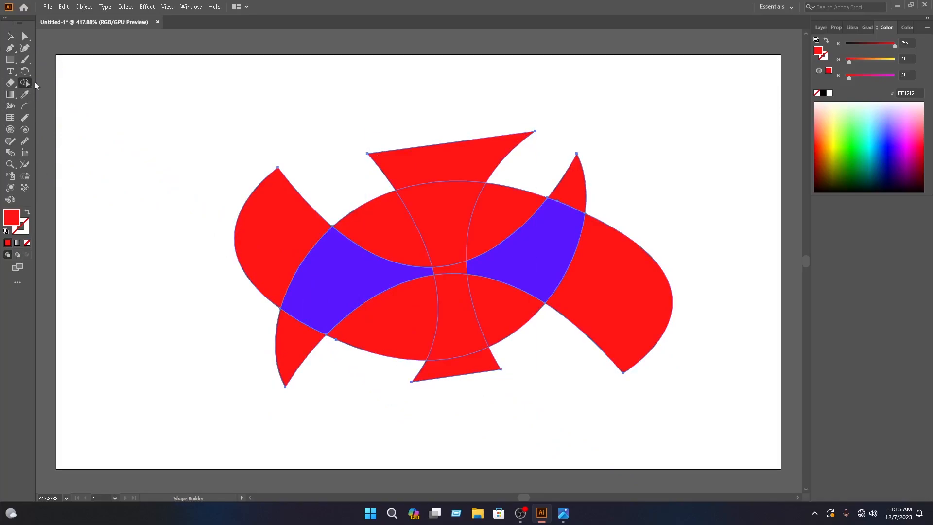
left_click(449, 167, "alt")
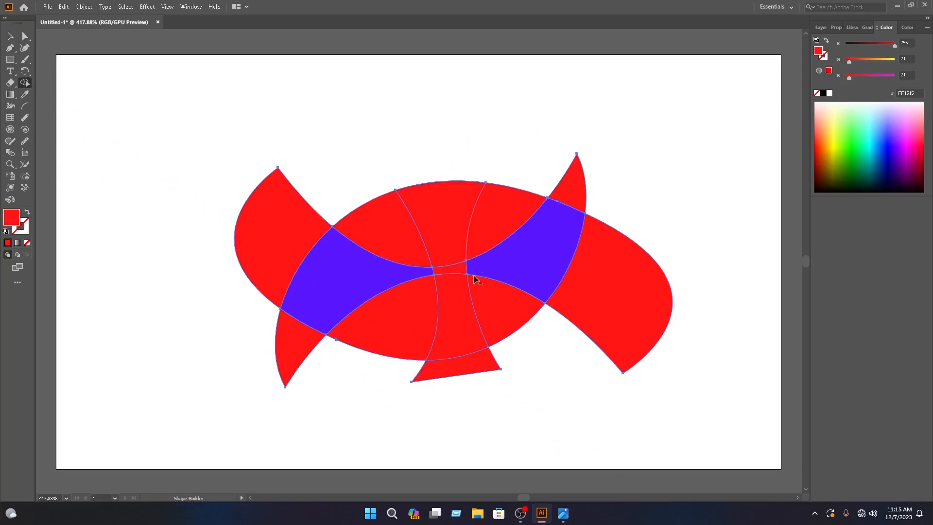
left_click(462, 362, "alt")
left_click_drag(452, 235, 460, 299)
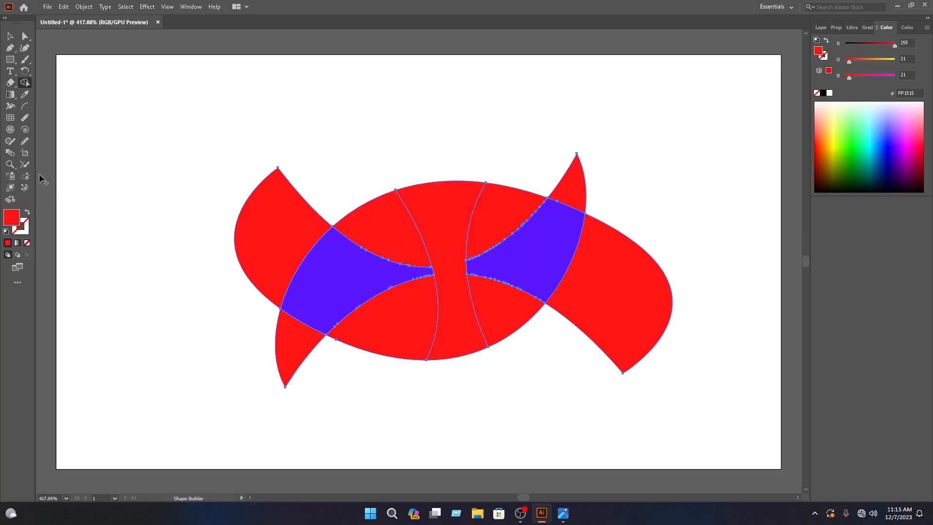
Fill the merged central band with lime green 83FF17 using Shape Builder and deselect the artwork
double_click(11, 217)
left_click(707, 299)
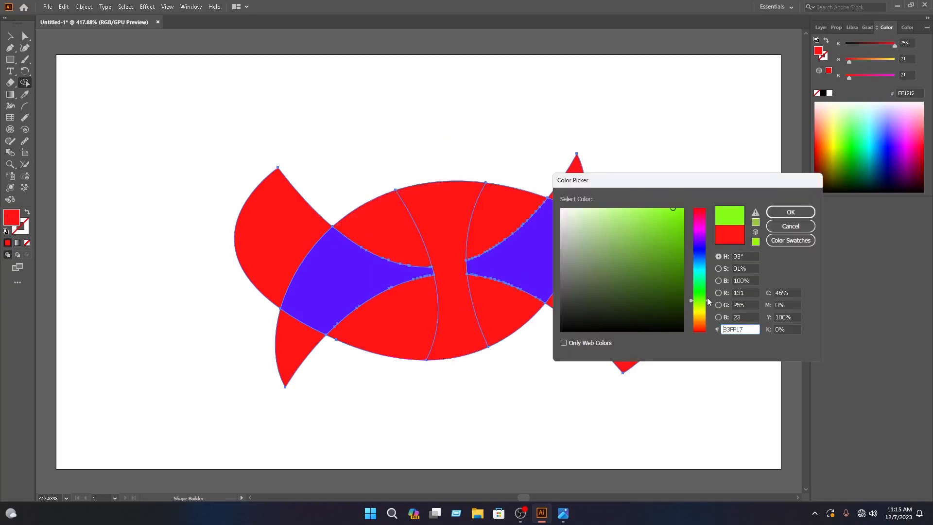
left_click(790, 212)
left_click(447, 281)
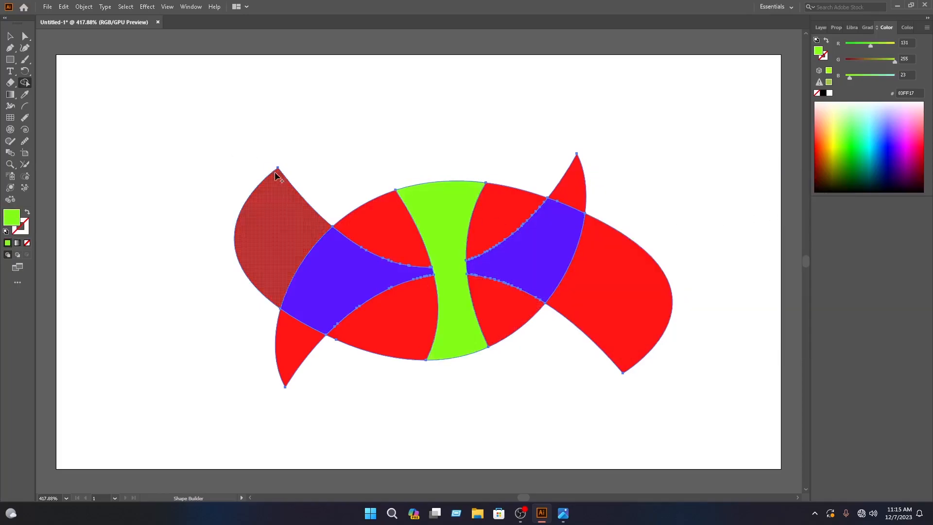
left_click(10, 46)
left_click(11, 37)
left_click(259, 131)
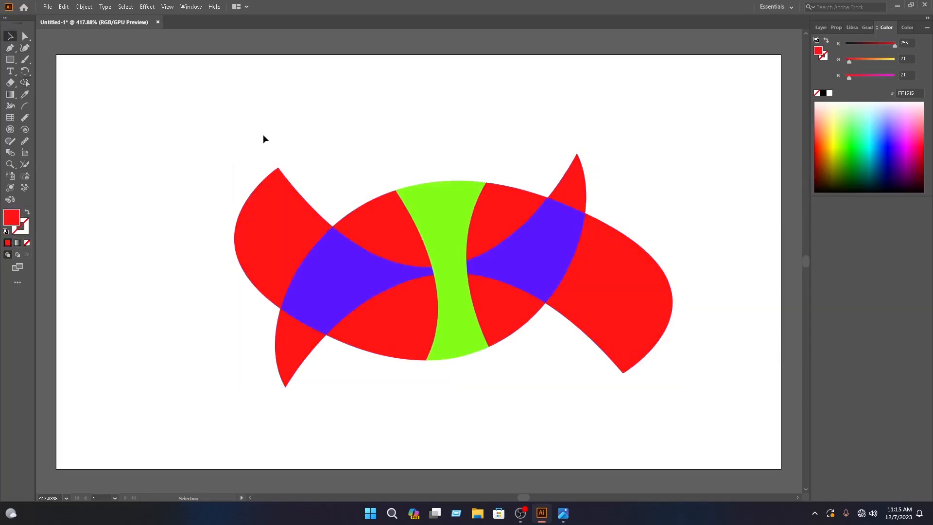
Expand Layer 1 to examine the separate paths it contains
left_click(820, 27)
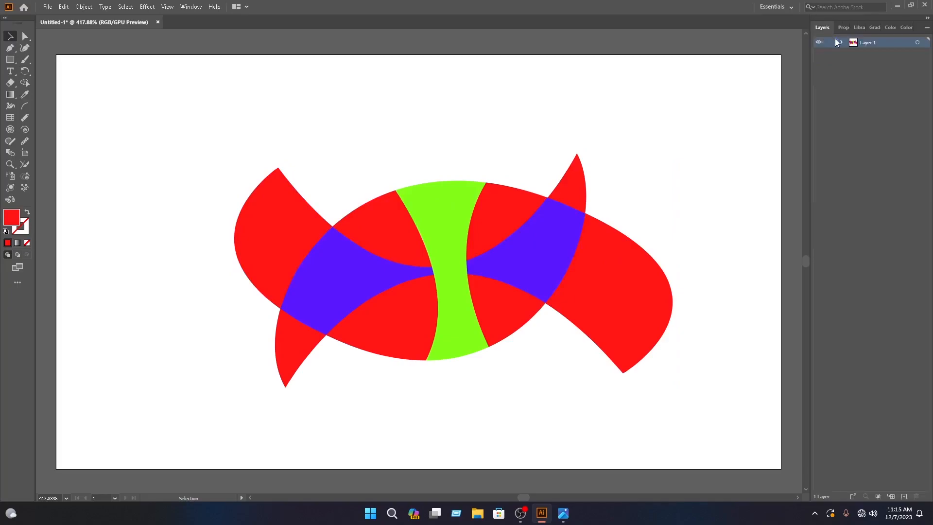
left_click(864, 191)
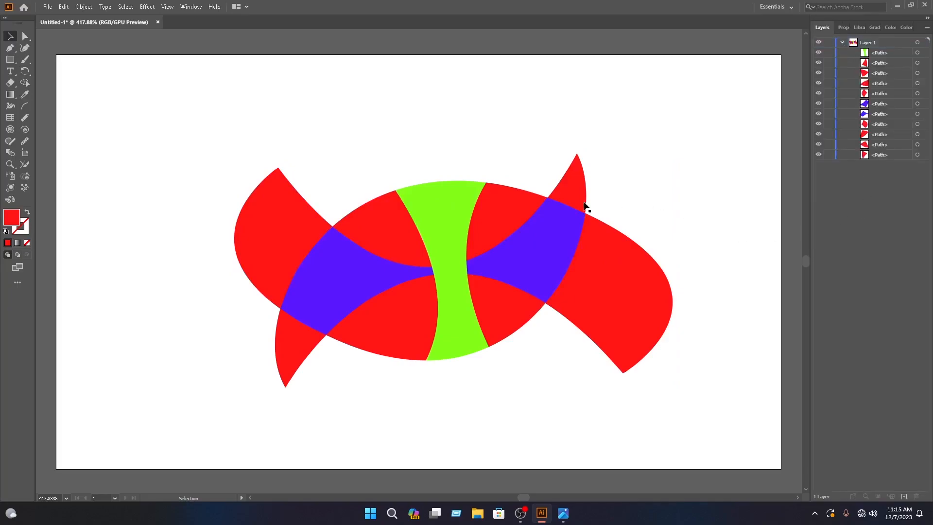
left_click_drag(561, 379, 411, 175)
left_click_drag(446, 216, 433, 179)
key("a")
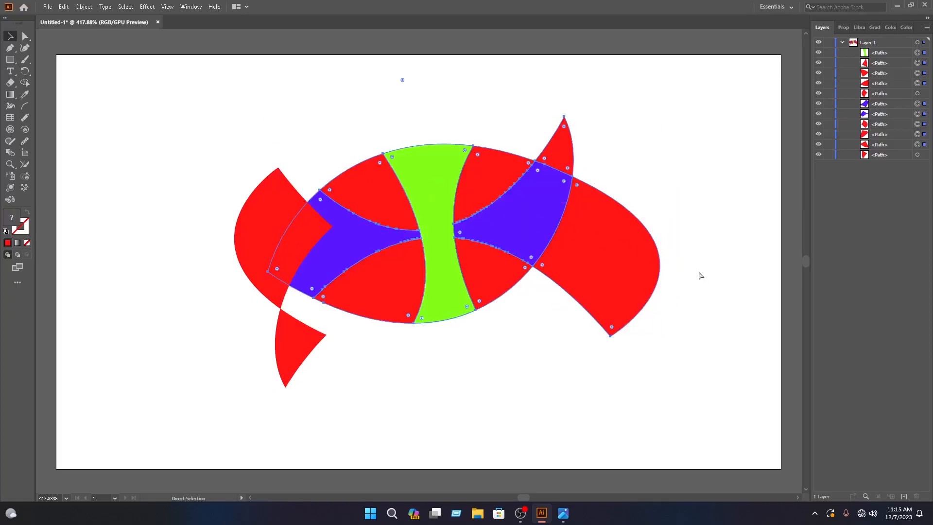
key("ctrl+z")
Select the complete artwork and move it up toward the artboard's upper edge
left_click_drag(698, 379, 287, 172)
left_click_drag(408, 236, 404, 131)
left_click(722, 250)
Apply a linear gradient fill to the large red piece at the artwork's upper left
left_click(291, 162)
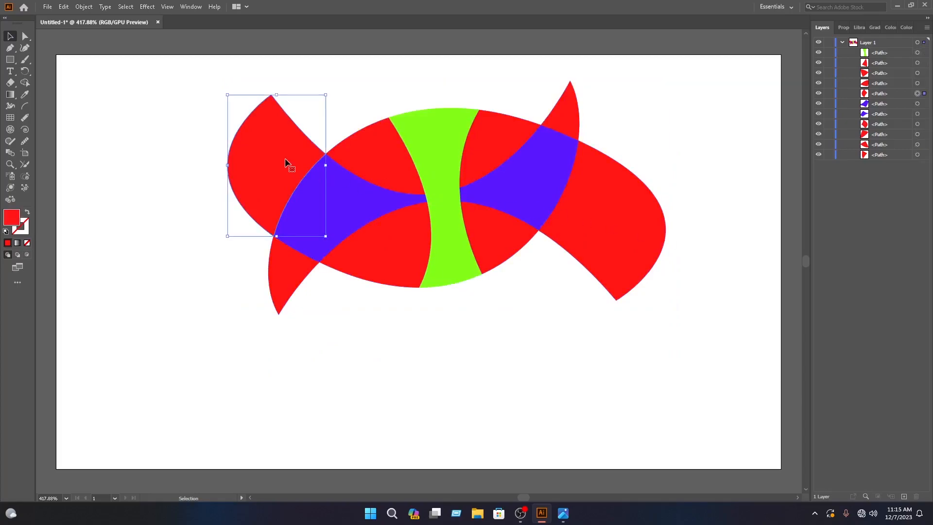
key("g")
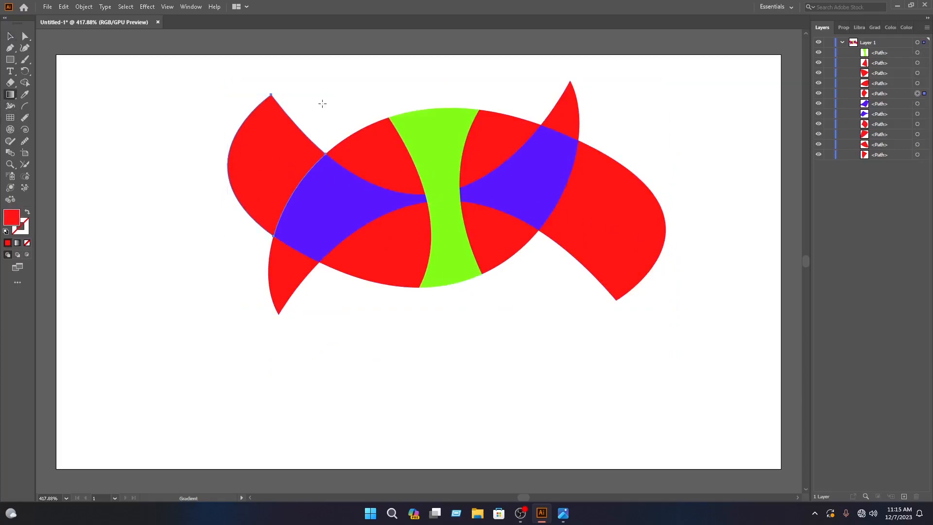
left_click(266, 155)
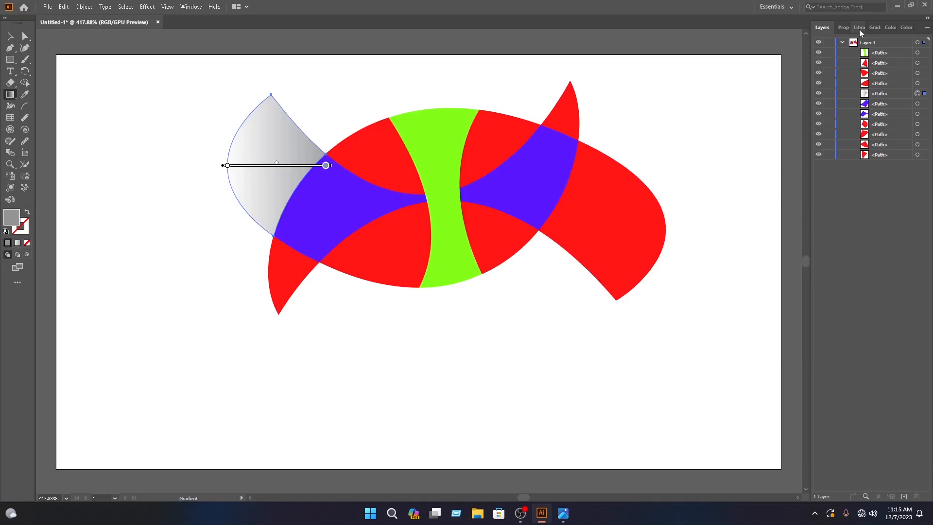
Recolour the gradient's grey end stop to orange-red DF3300
left_click(843, 27)
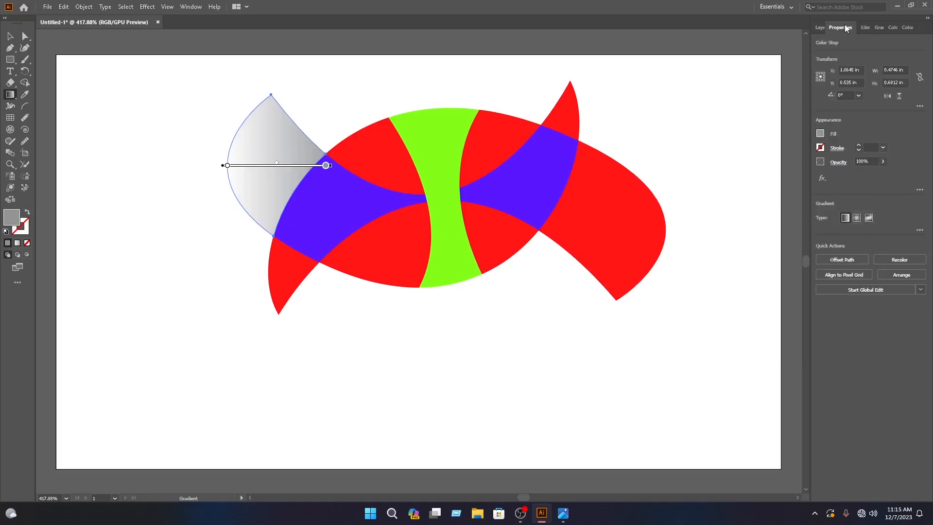
left_click(820, 134)
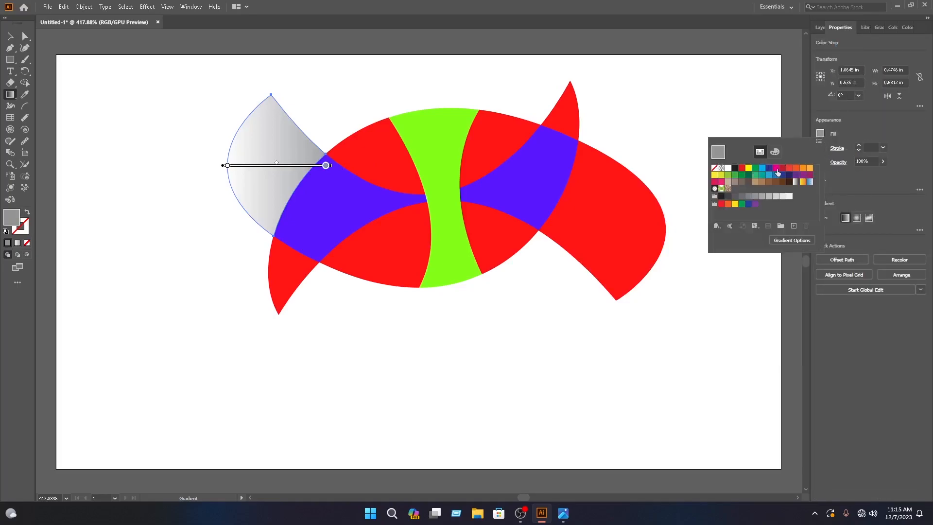
left_click(742, 167)
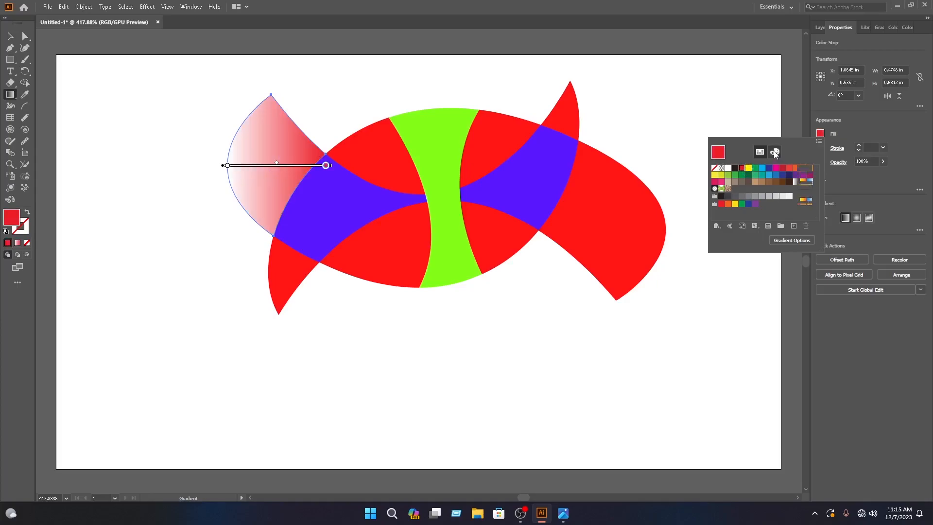
left_click(774, 152)
left_click_drag(748, 187, 741, 187)
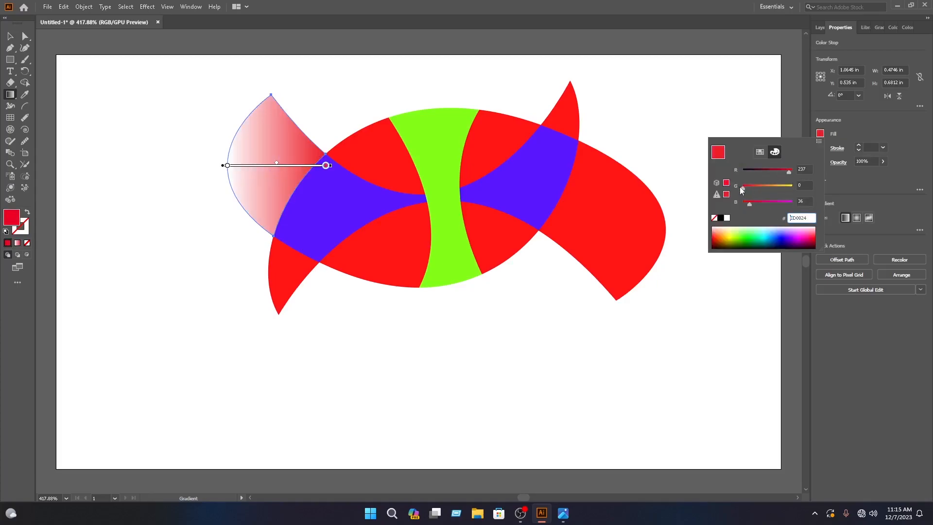
left_click(721, 238)
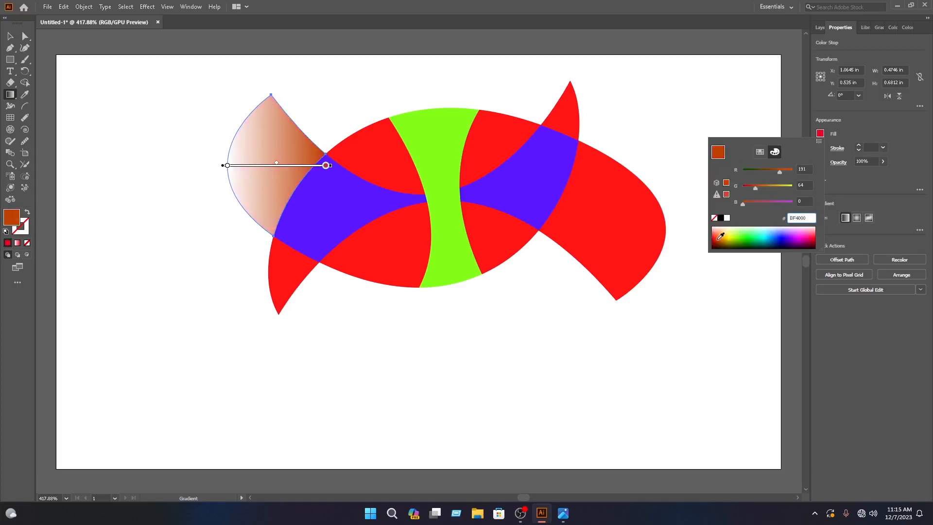
left_click(720, 240)
mouse_move(723, 238)
left_mouse_down()
mouse_move(715, 229)
mouse_move(734, 234)
left_mouse_up()
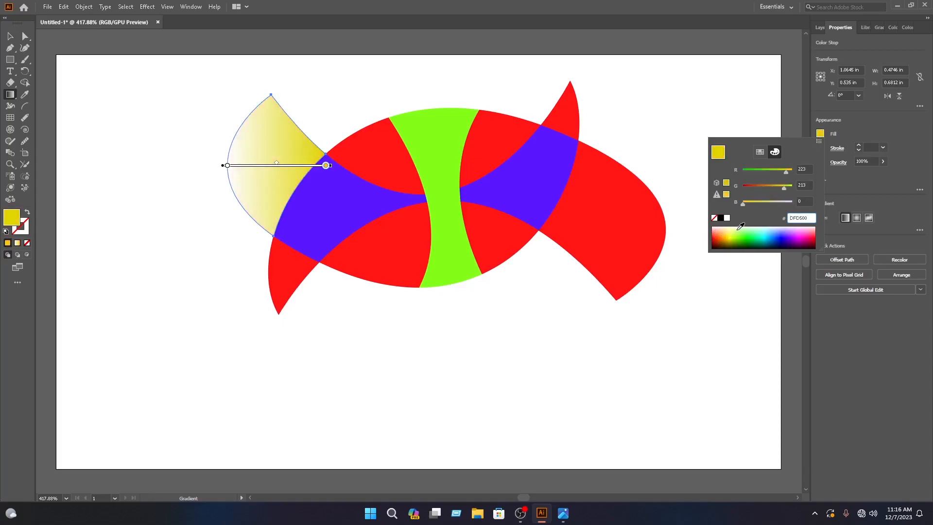
left_click_drag(785, 189, 754, 194)
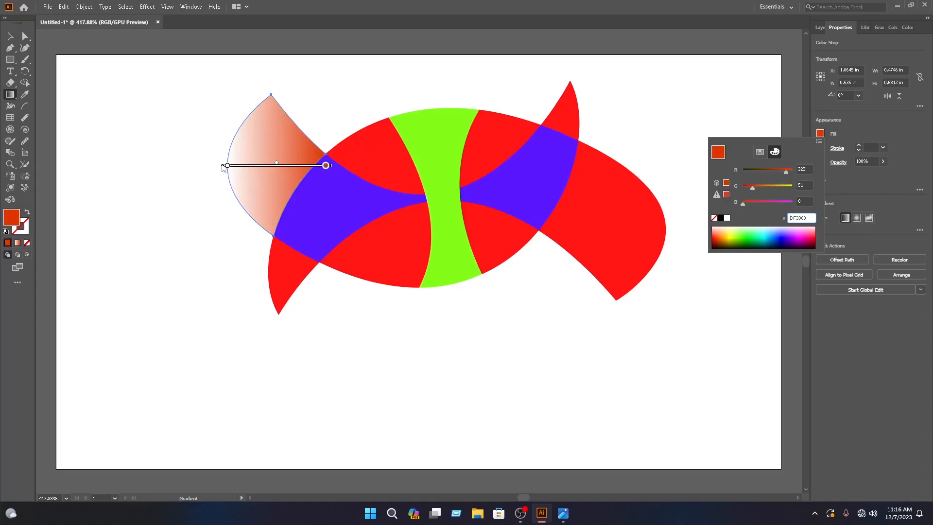
Recolour the gradient's white start stop to magenta using the colour swatches
double_click(227, 165)
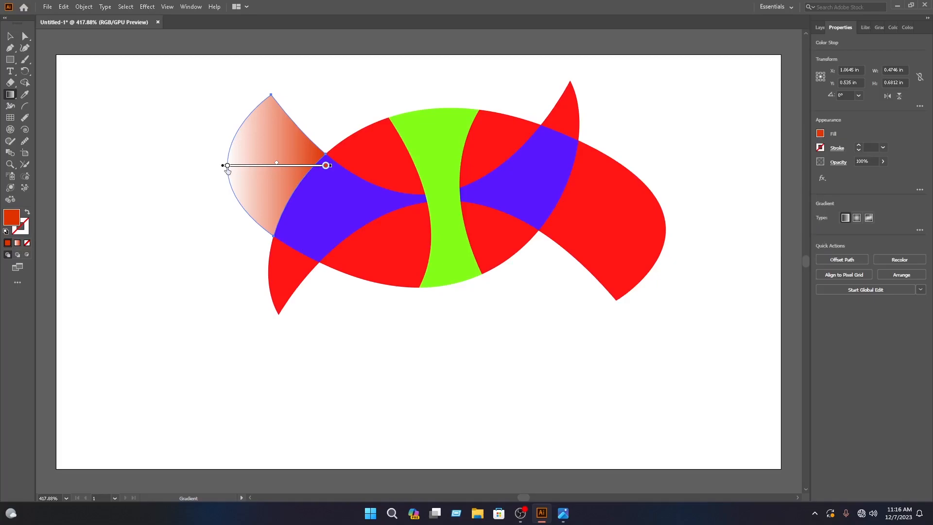
left_click(820, 134)
left_click(818, 142)
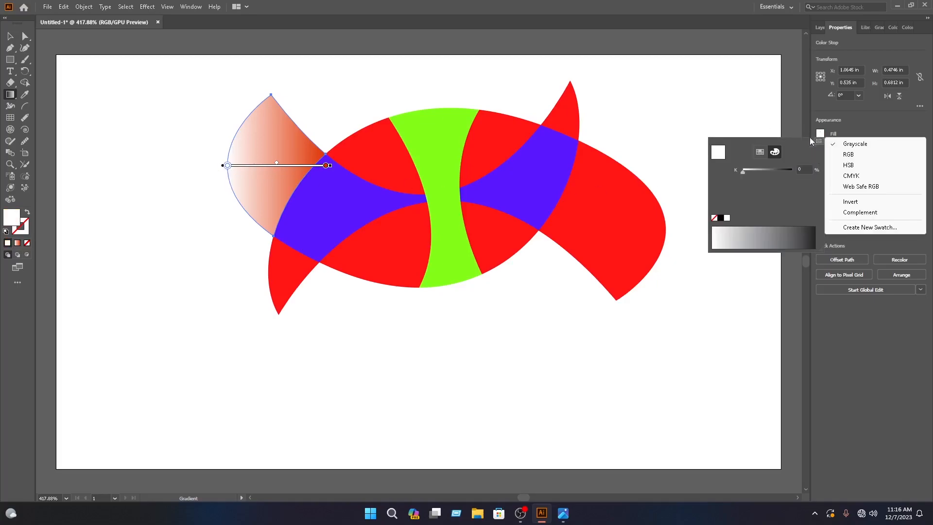
left_click(759, 152)
left_click(741, 168)
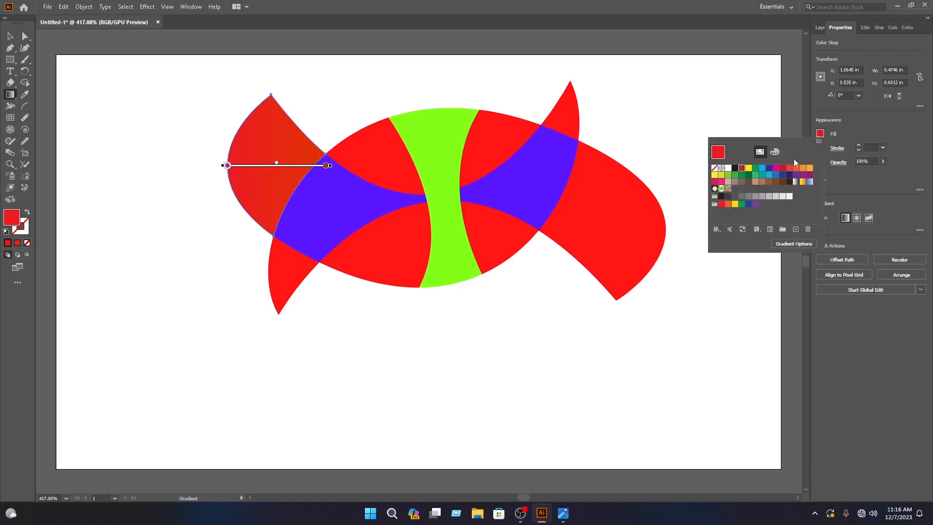
Add a stop near the middle of the gradient and colour it light blue
left_click(281, 166)
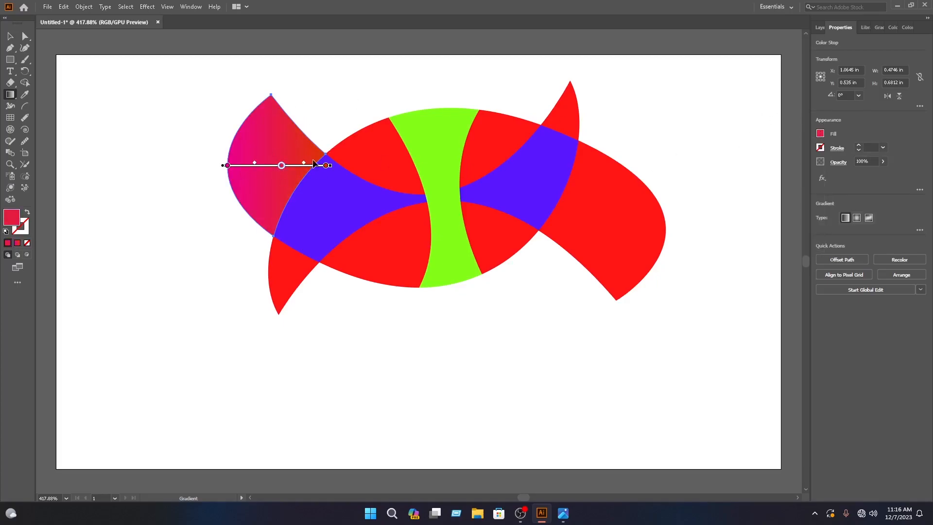
left_click(820, 134)
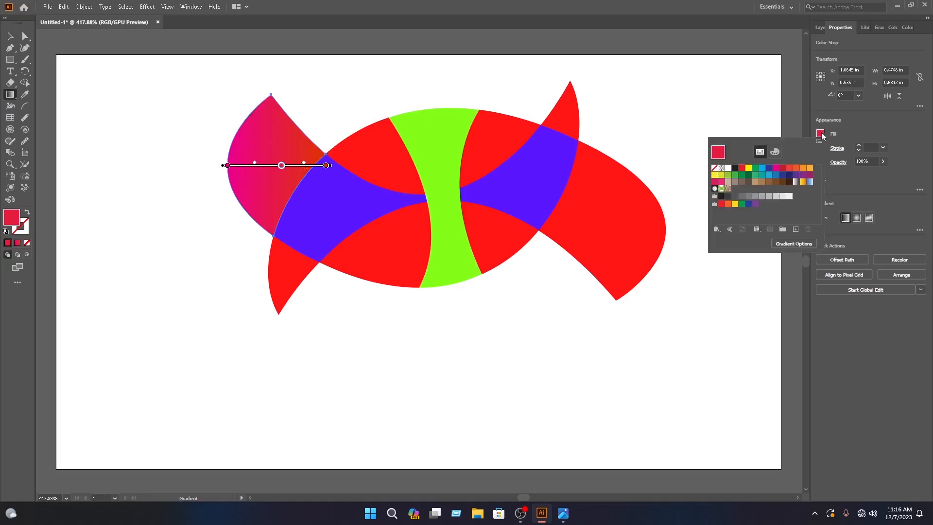
left_click(762, 167)
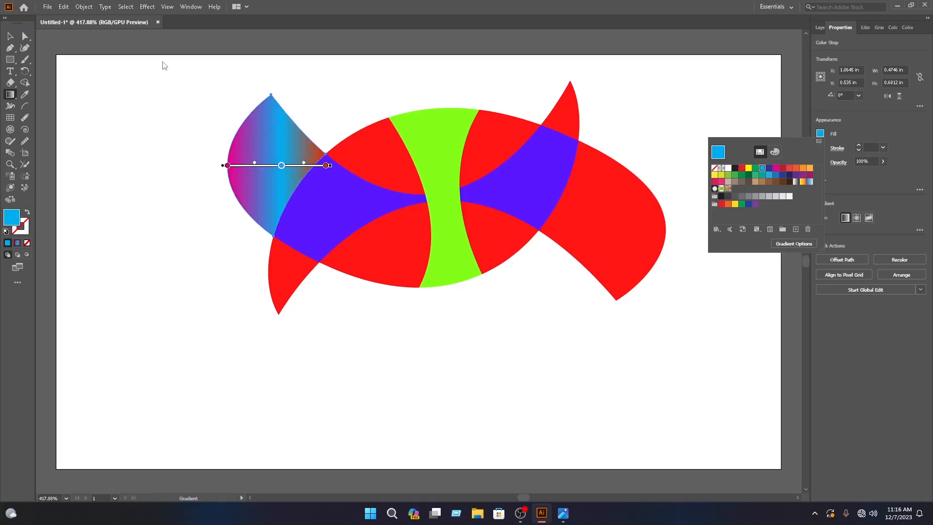
Move the gradient's end stops inward toward the light blue middle stop and deselect the piece
left_click(226, 166)
left_click_drag(226, 166, 282, 166)
left_click(10, 37)
left_click(196, 148)
Apply the same magenta, light blue and orange-red gradient to the small lower-left horn piece and deselect it
left_click(302, 290)
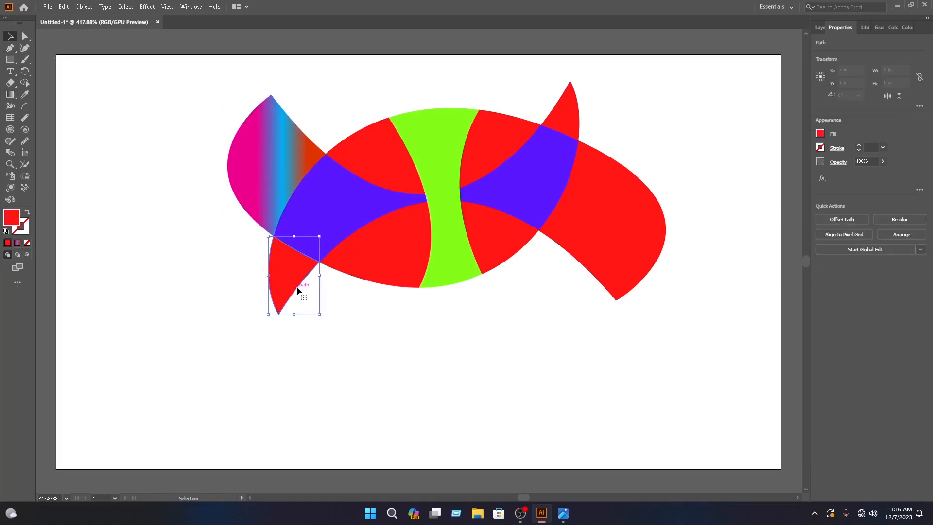
key("g")
left_click(301, 266)
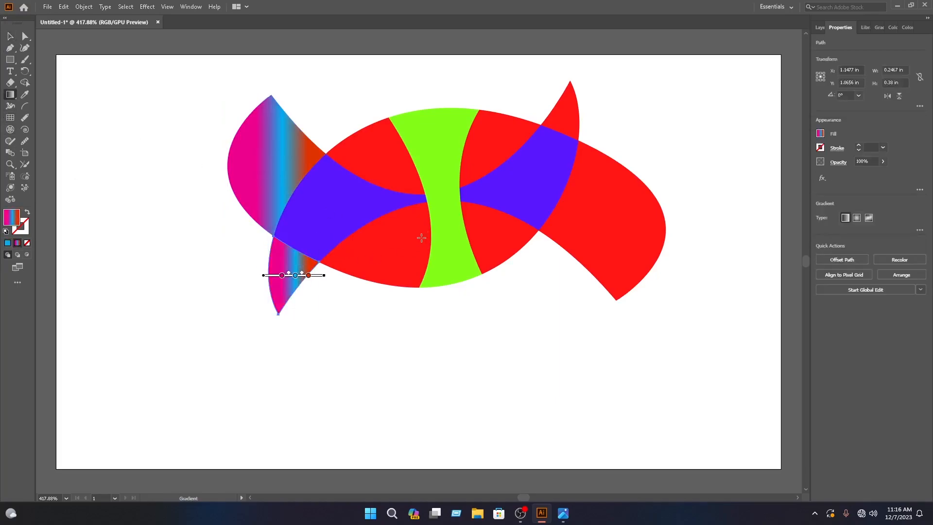
left_click(9, 37)
left_click(104, 100)
Fill the large red piece on the artwork's right side with the magenta, light blue and orange-red gradient
left_click(630, 228)
left_click(10, 94)
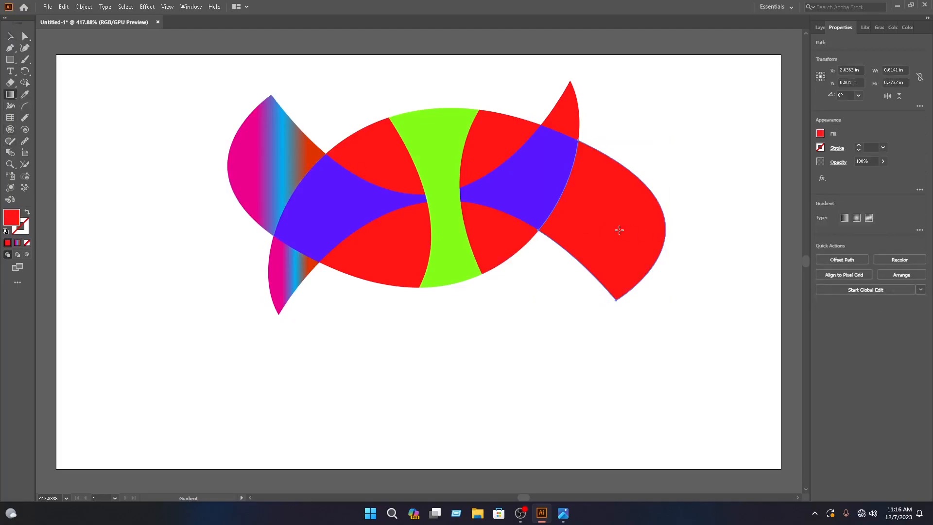
left_click(622, 231)
left_click(10, 36)
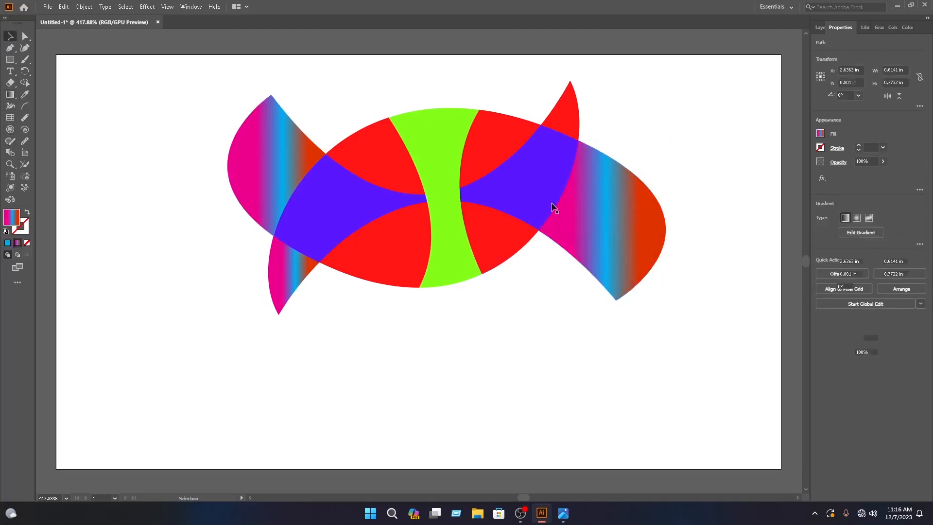
Fill the small red tip at the artwork's upper right with the same three-colour gradient and deselect it
left_click(567, 118)
left_click(9, 94)
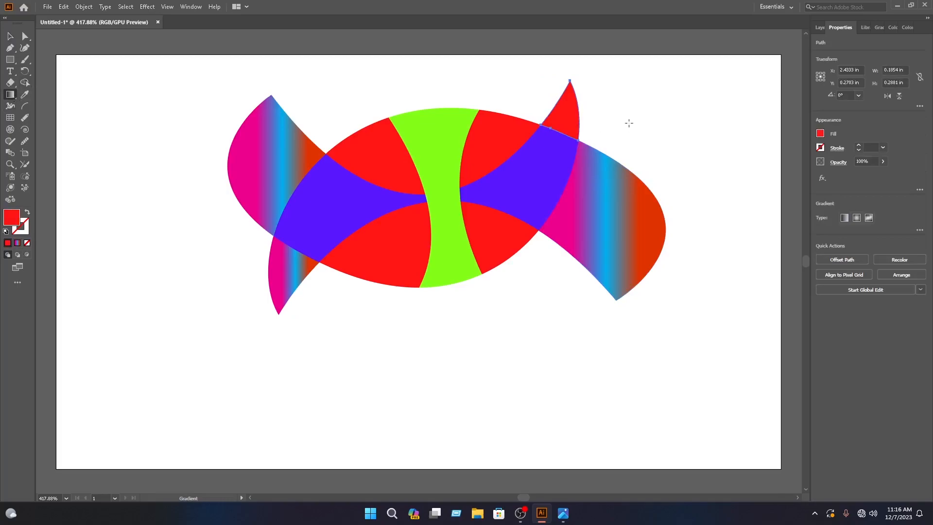
left_click(573, 108)
left_click(9, 37)
left_click(150, 117)
Apply the gradient to the violet piece right of the green band and remove its light blue middle stop
left_click(489, 255)
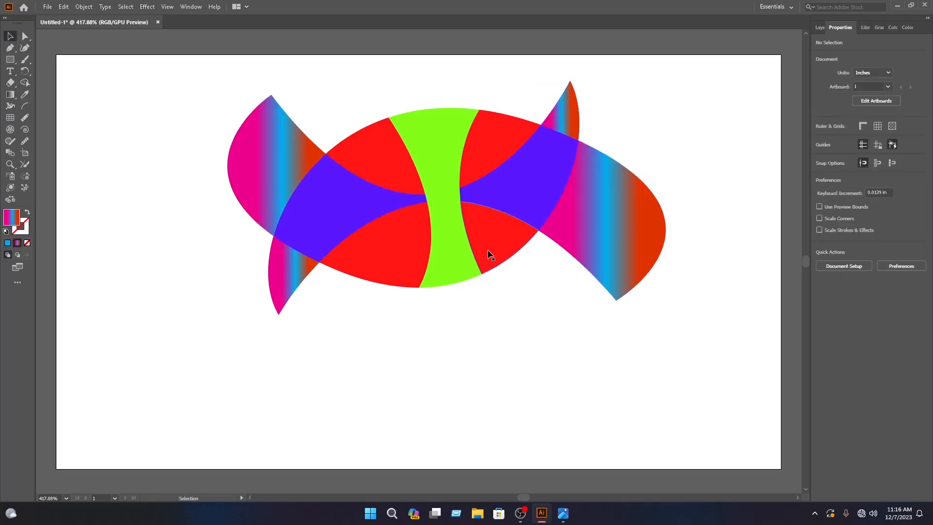
left_click(515, 185)
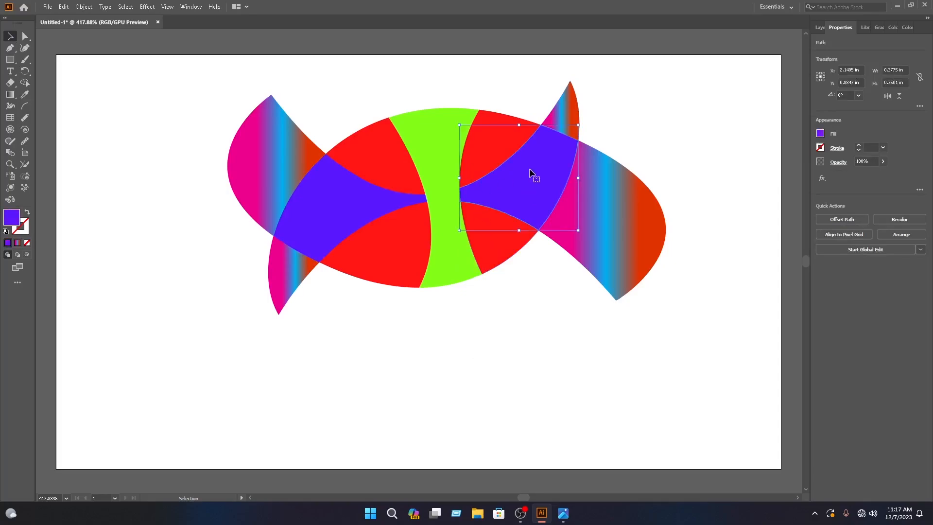
left_click(11, 96)
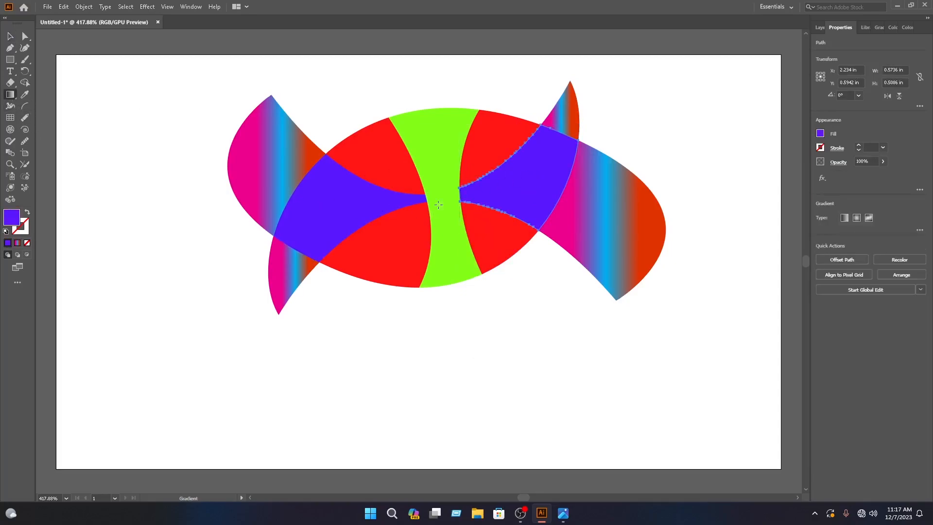
left_click(528, 185)
mouse_move(521, 177)
left_mouse_down()
mouse_move(527, 212)
mouse_move(517, 217)
left_mouse_up()
Recolour the magenta start stop of the piece's gradient to light blue
left_click(491, 178)
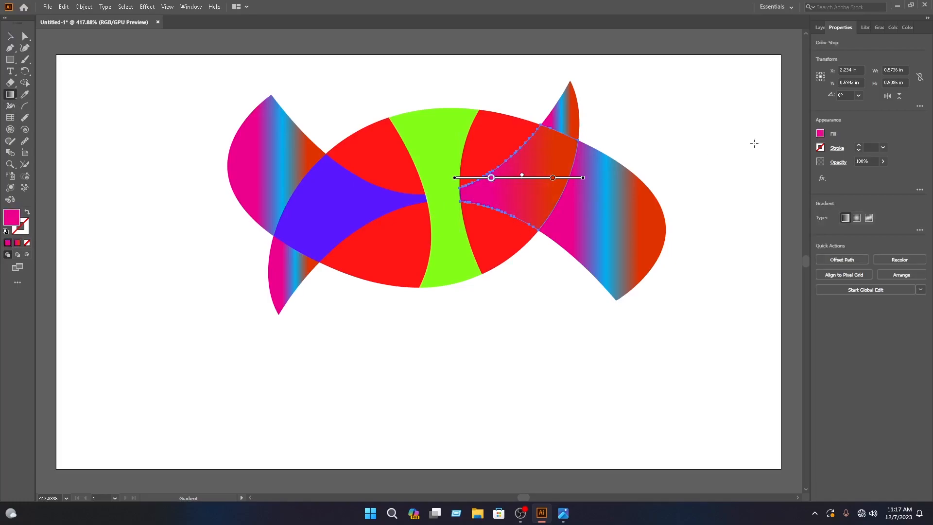
left_click(820, 134)
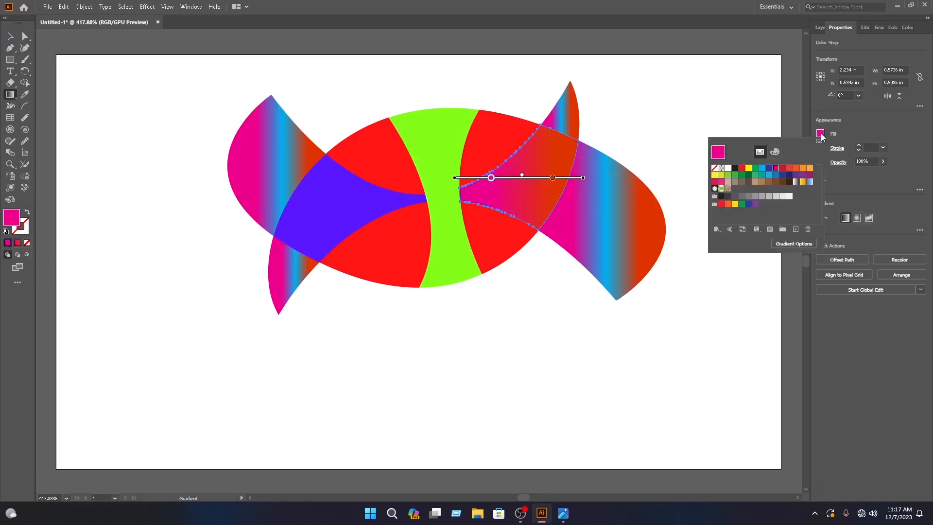
left_click(756, 168)
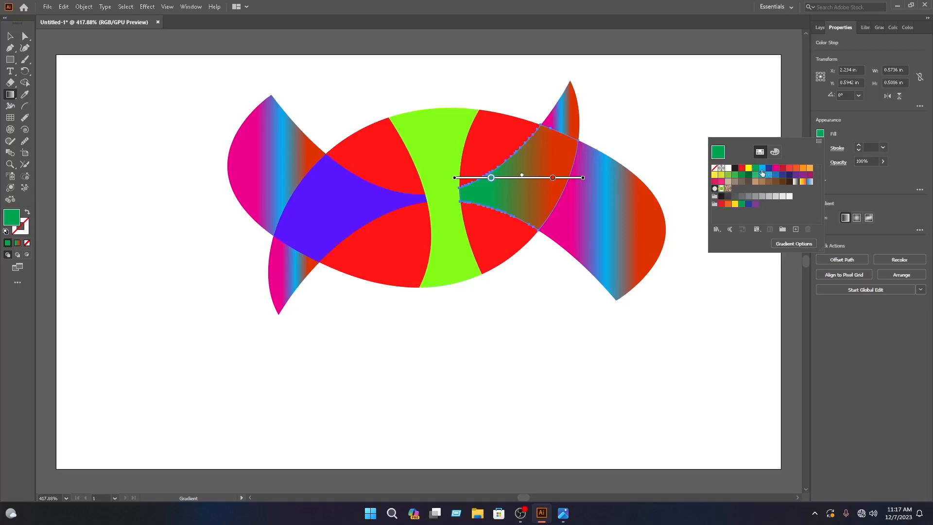
left_click(762, 169)
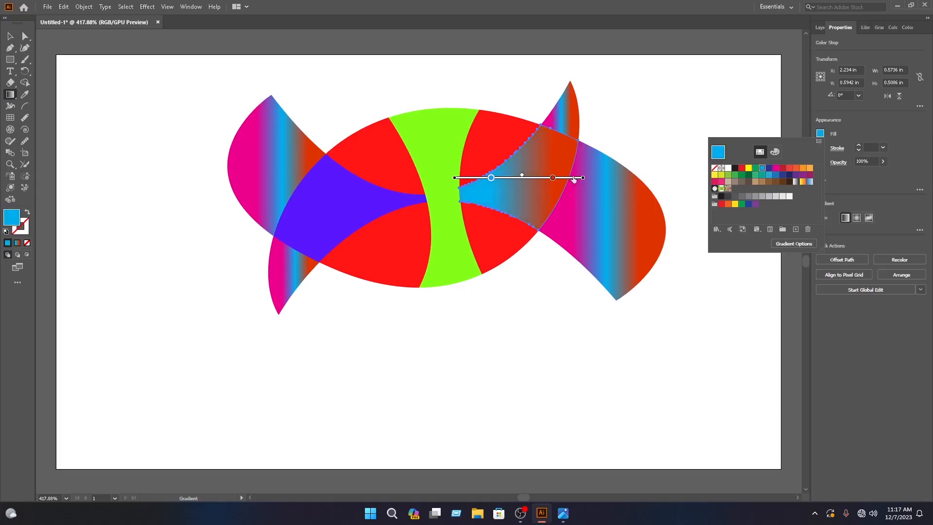
Move the light blue stop to the very start of the gradient, adjust the orange-red stop, and deselect the piece
left_click_drag(552, 177, 571, 178)
left_click_drag(491, 179, 454, 181)
left_click_drag(572, 178, 554, 177)
key("v")
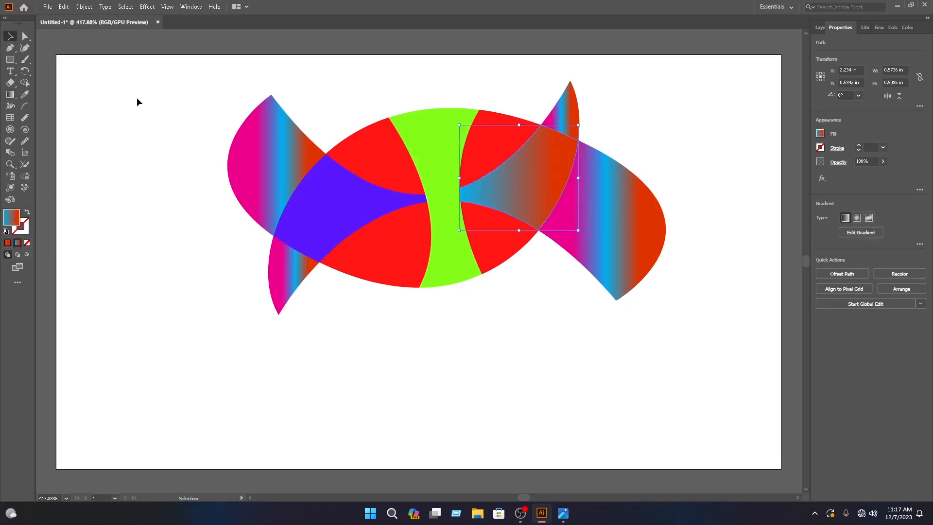
left_click(138, 100)
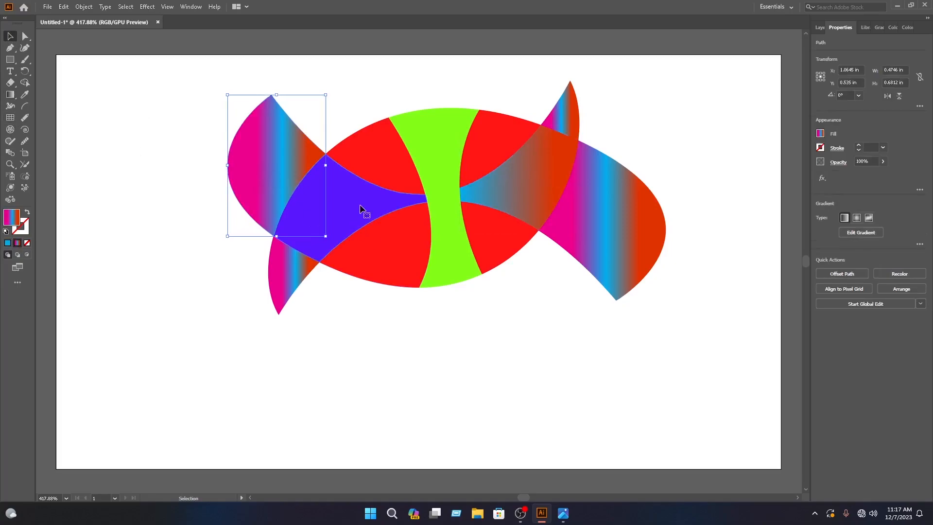
Apply the gradient to the violet piece left of the green band and remove its middle stop
left_click(306, 199)
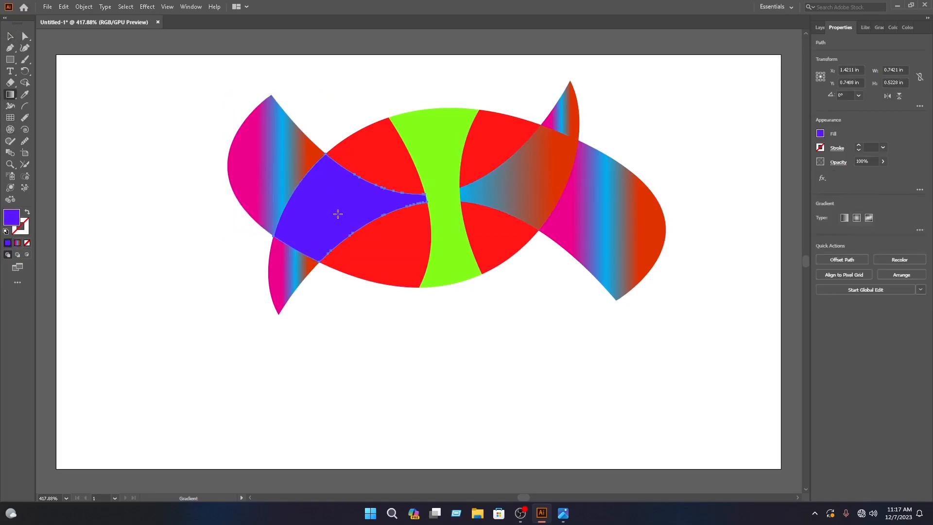
left_click(337, 214)
left_click_drag(356, 207, 354, 231)
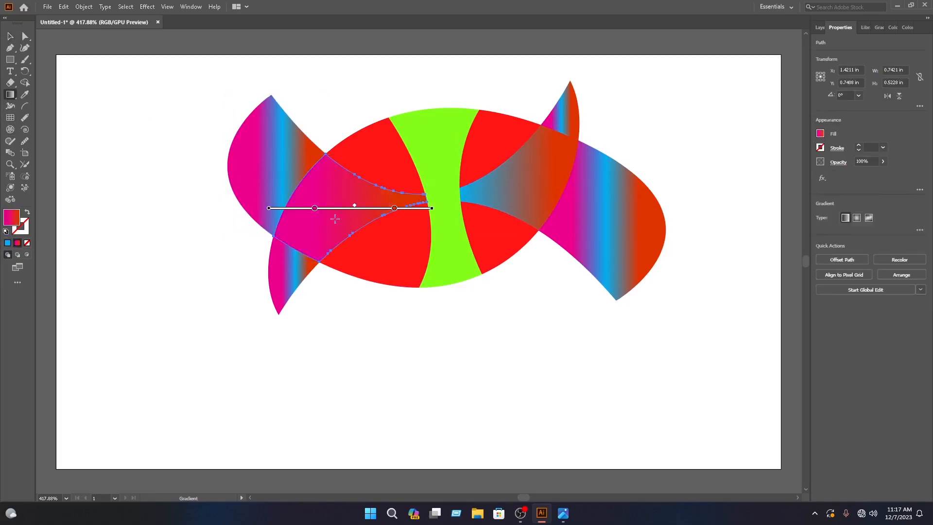
Recolour the left central piece's gradient with a red start stop and a light blue end stop
left_click(314, 209)
left_click(820, 134)
left_click(782, 168)
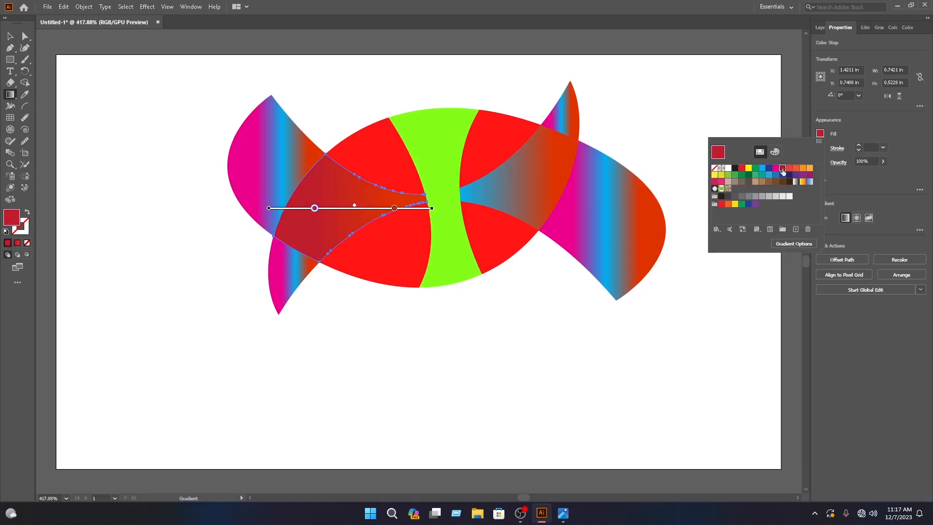
left_click(742, 168)
left_click(394, 208)
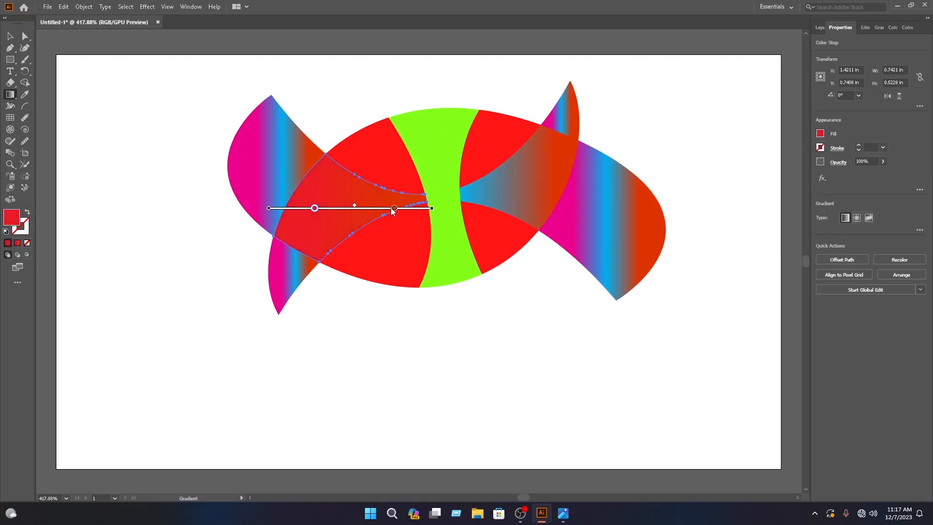
left_click(820, 134)
left_click(762, 168)
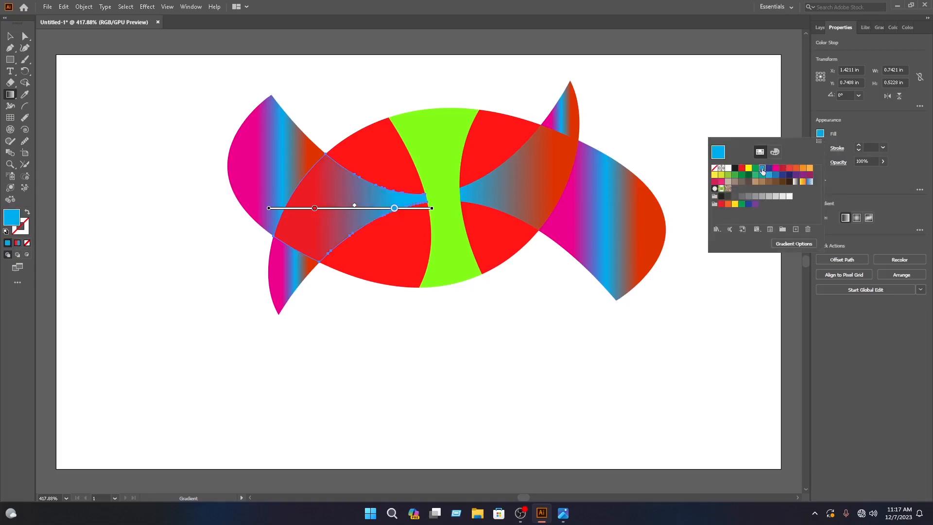
Apply the red-to-light-blue gradient to the green central band and turn it so it runs vertically from top to bottom
left_click(9, 37)
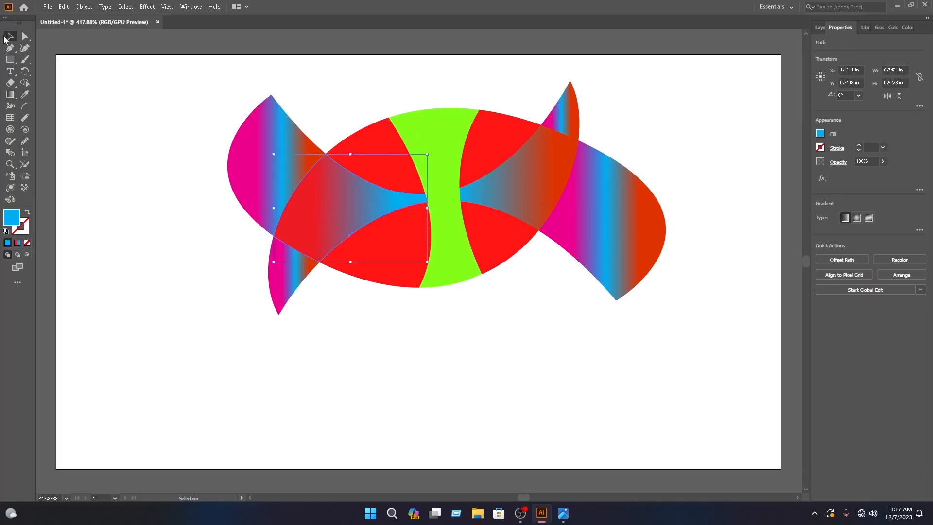
left_click(425, 131)
left_click(10, 94)
left_click(425, 135)
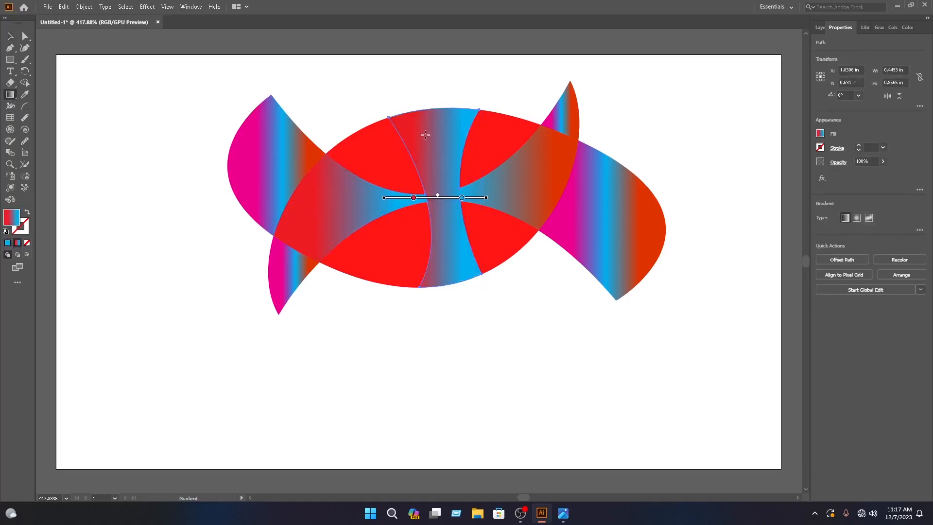
mouse_move(493, 194)
left_mouse_down()
mouse_move(462, 322)
mouse_move(492, 345)
left_mouse_up()
mouse_move(432, 320)
left_mouse_down()
mouse_move(435, 228)
mouse_move(435, 321)
left_mouse_up()
Recolour the central band's lower gradient stop to dark blue and its upper stop to light blue
left_click(434, 272)
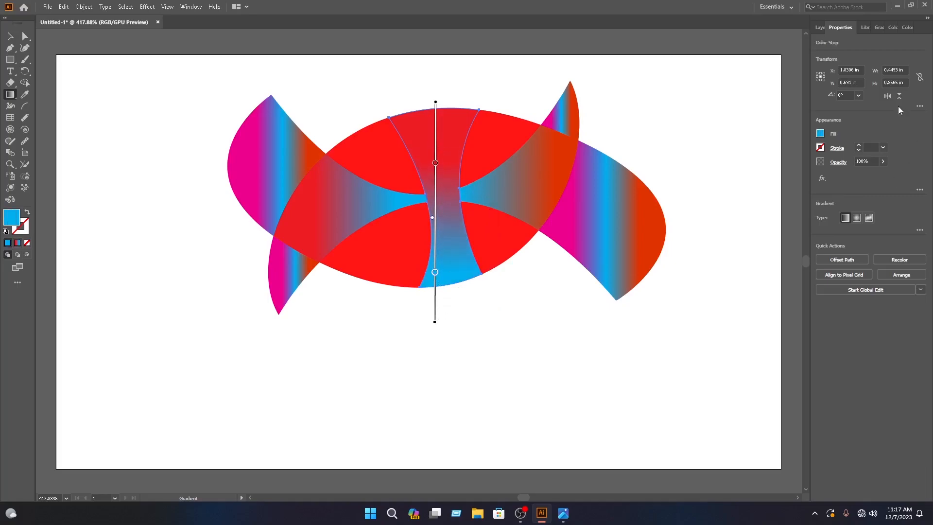
left_click(822, 136)
left_click(768, 169)
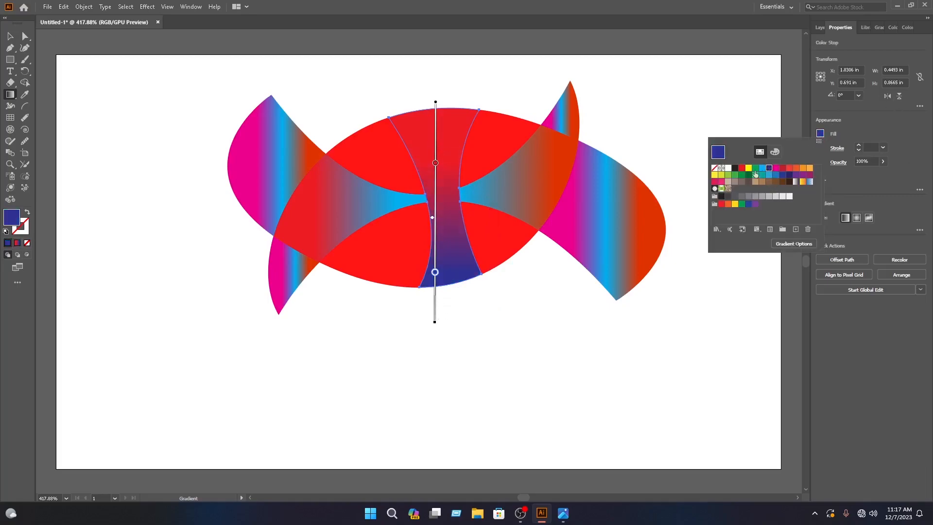
left_click(435, 163)
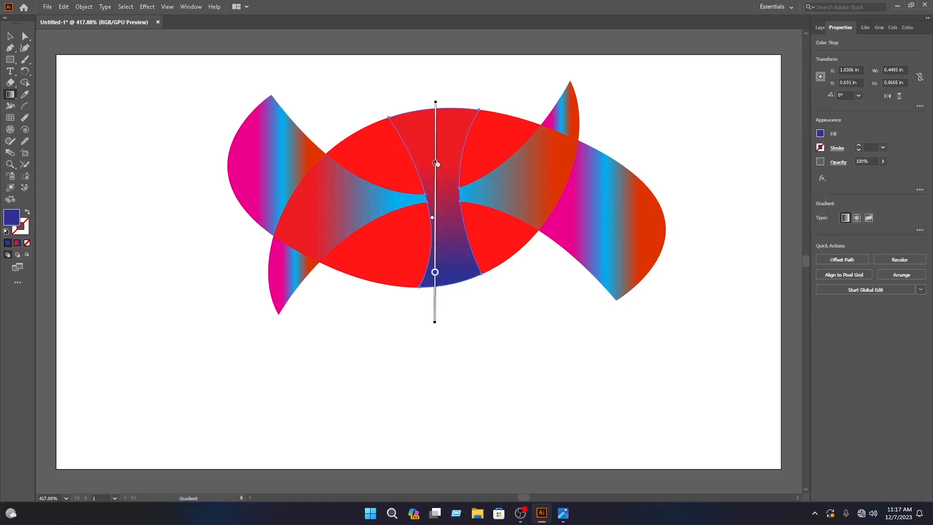
left_click(820, 134)
left_click(763, 168)
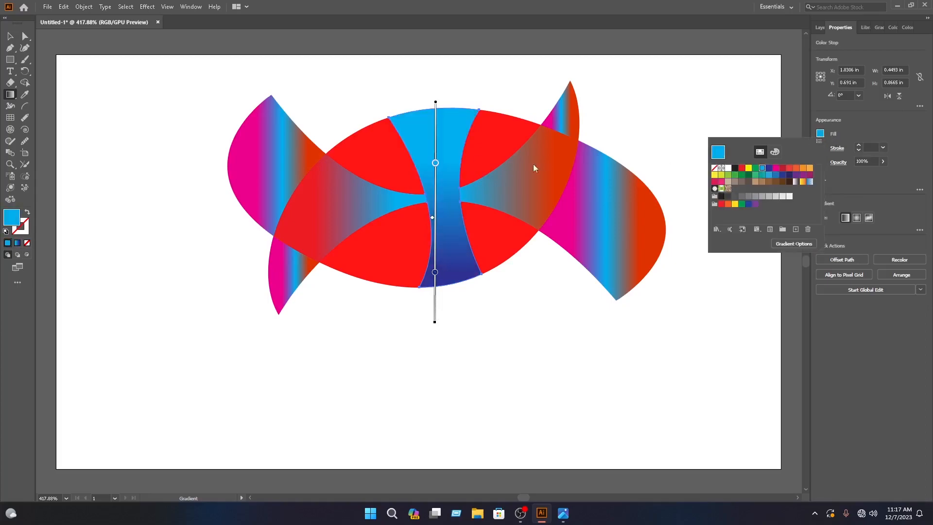
Add a magenta stop midway along the central band's gradient and move the light blue stop closer to the top
left_click(436, 217)
left_click(435, 217)
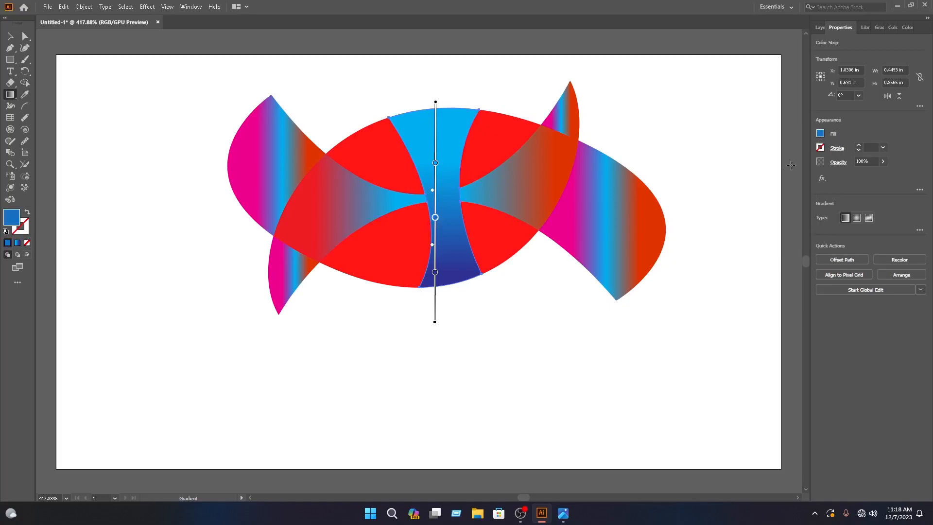
left_click(821, 134)
left_click(775, 168)
left_click(438, 164)
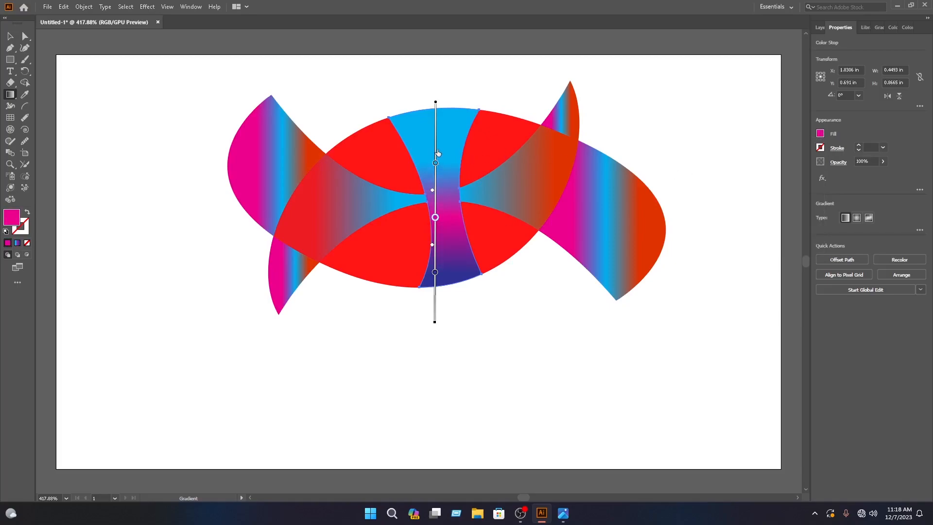
left_click_drag(436, 163, 435, 135)
Apply the gradient to the red piece upper-left of the central band, remove its magenta middle stop, and deselect it
left_click(10, 36)
left_click(396, 162)
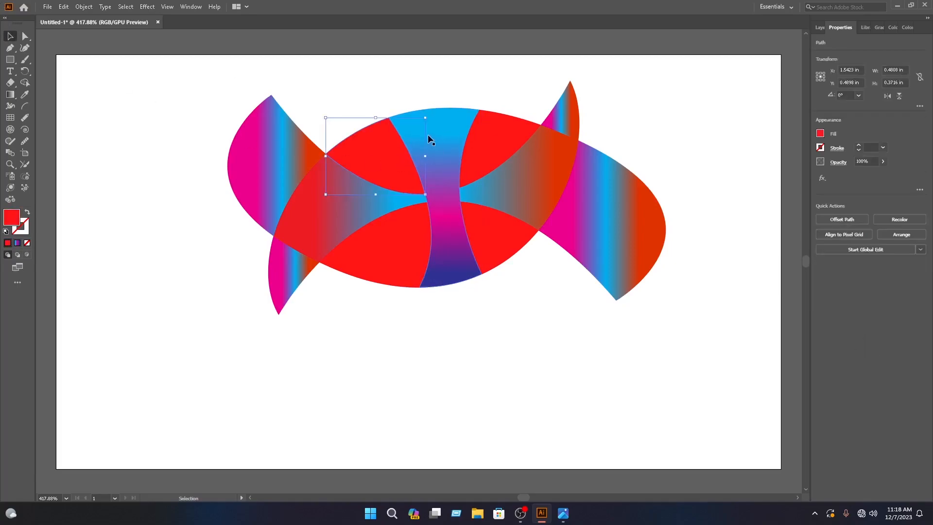
left_click(10, 95)
left_click(381, 161)
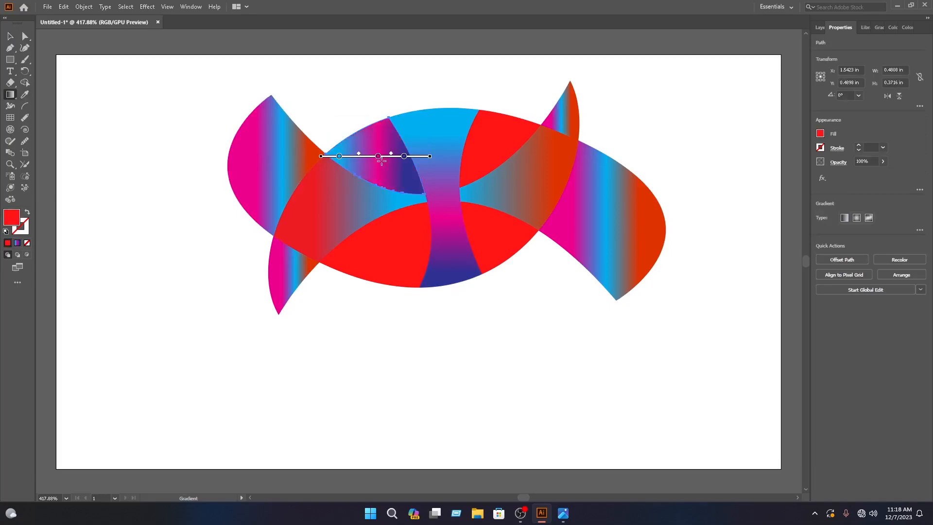
left_click_drag(378, 156, 354, 170)
key("v")
left_click(239, 83)
Apply the light-blue-to-dark-blue gradient to the red piece upper-right of the central band and deselect it
left_click(508, 144)
left_click(10, 94)
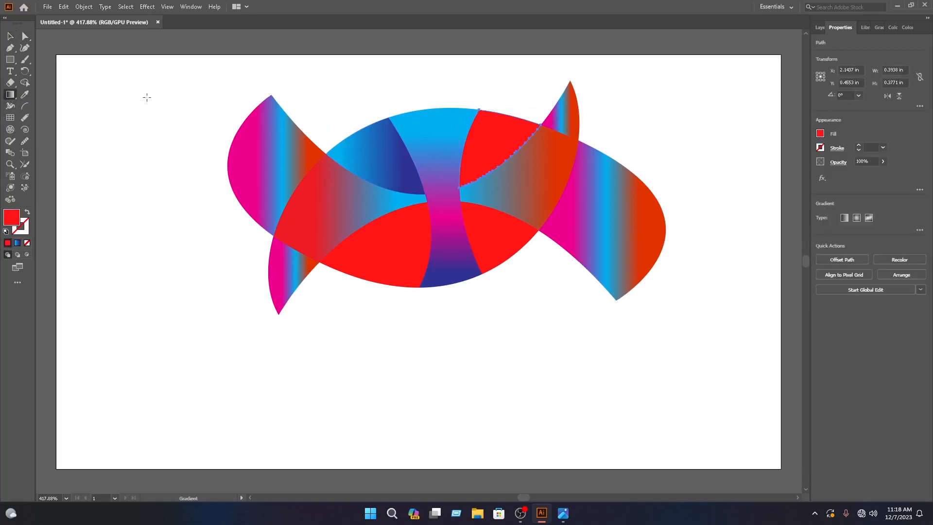
left_click(501, 135)
key("v")
left_click(83, 57)
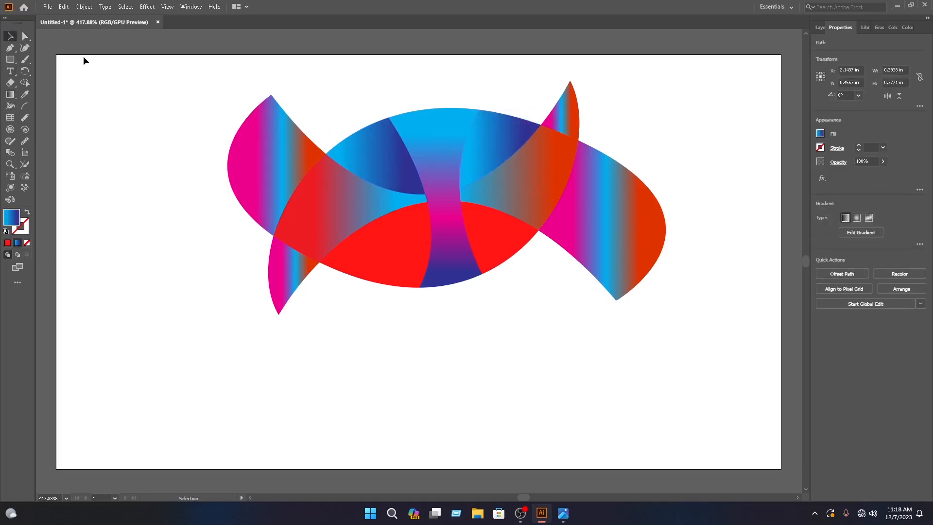
Apply the blue gradient to the red piece lower-left of the central band and recolour its dark blue stop to red
left_click(416, 261)
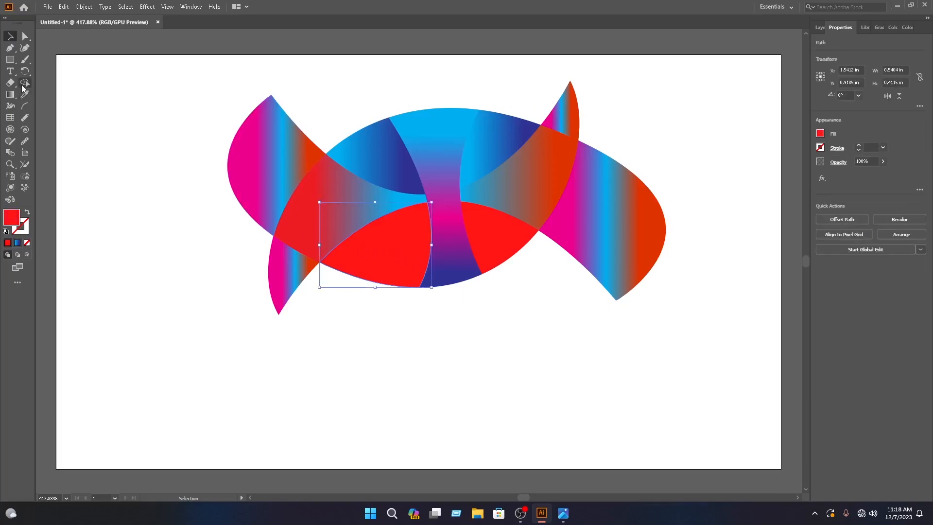
left_click(10, 94)
left_click(395, 250)
left_click(407, 245)
left_click(820, 134)
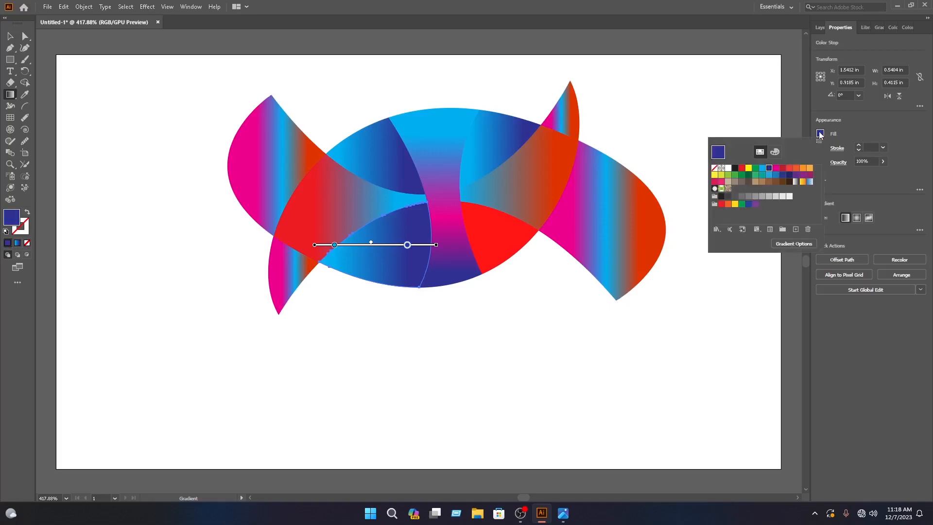
left_click(742, 169)
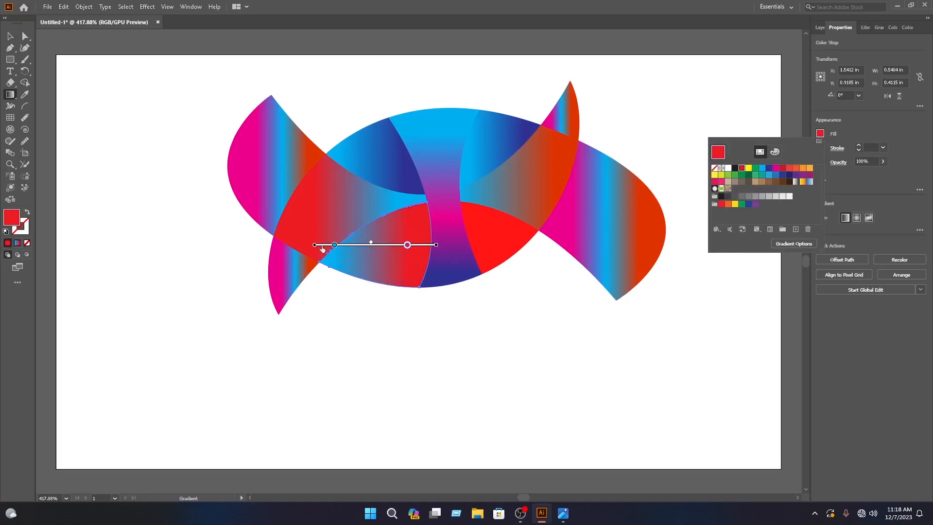
Recolour the lower-left piece's light blue stop to magenta and shift its gradient stops toward the central band
left_click(335, 246)
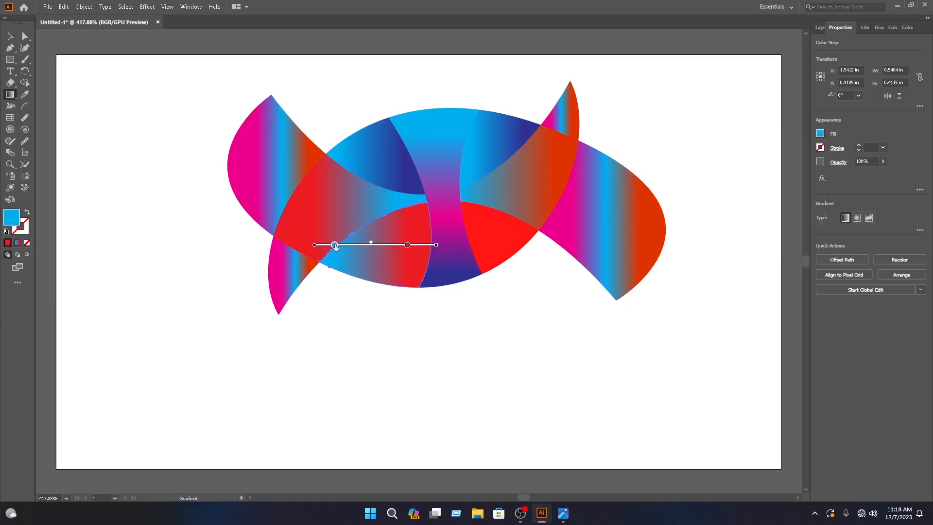
left_click(821, 135)
left_click(774, 170)
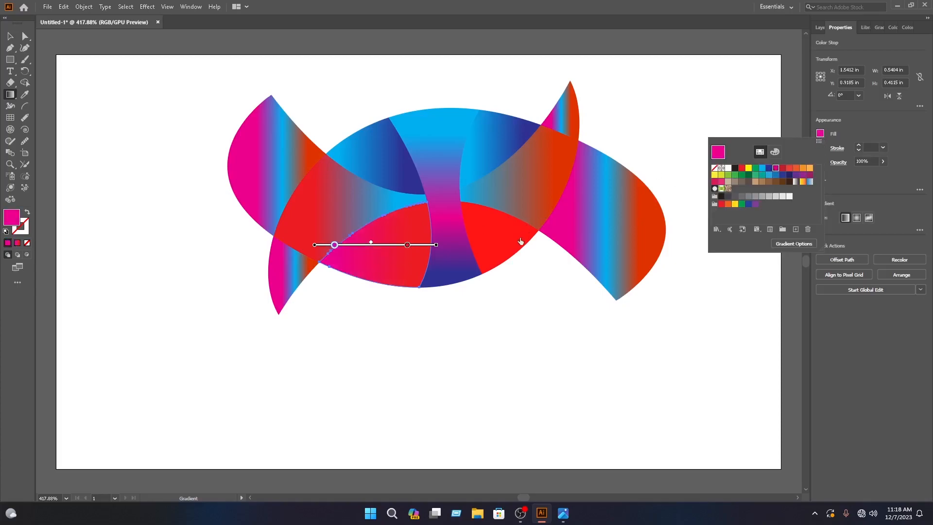
left_click(334, 245)
left_click_drag(335, 245, 429, 248)
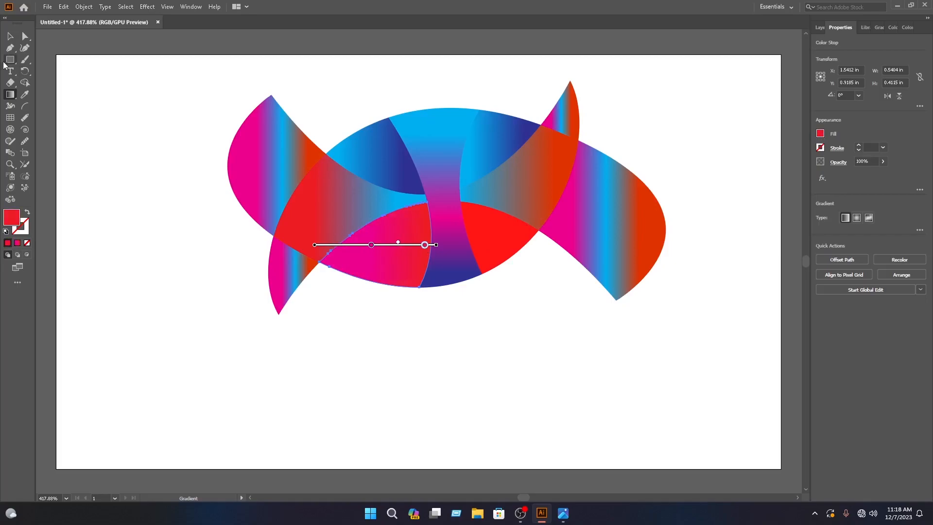
Apply the magenta-red gradient to the piece lower-right of the central band and rearrange its stops to run red to magenta
key("v")
left_click(500, 243)
key("g")
left_click(479, 237)
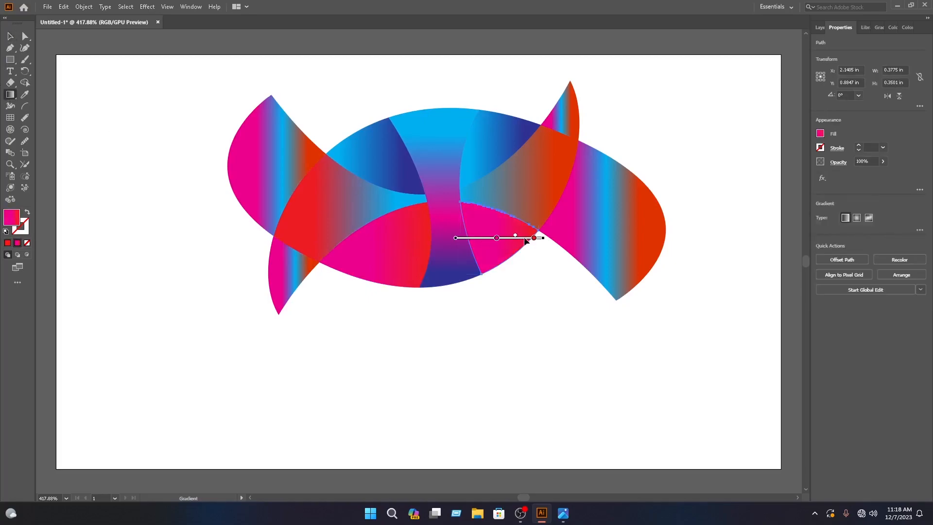
left_click_drag(496, 237, 472, 237)
left_click_drag(534, 238, 477, 242)
left_click(11, 35)
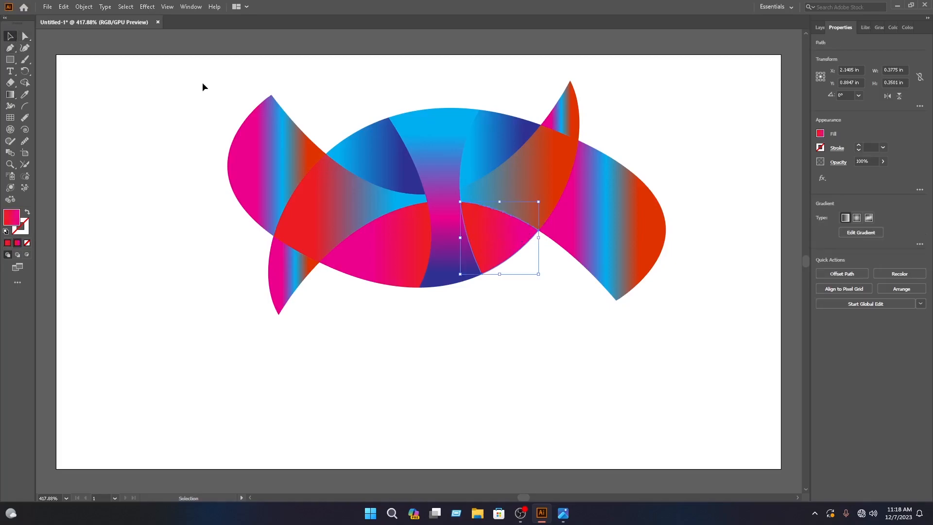
Move the whole artwork down to the lower part of the artboard and deselect it
left_click_drag(662, 327, 212, 69)
left_click_drag(500, 139, 485, 284)
left_click(419, 206)
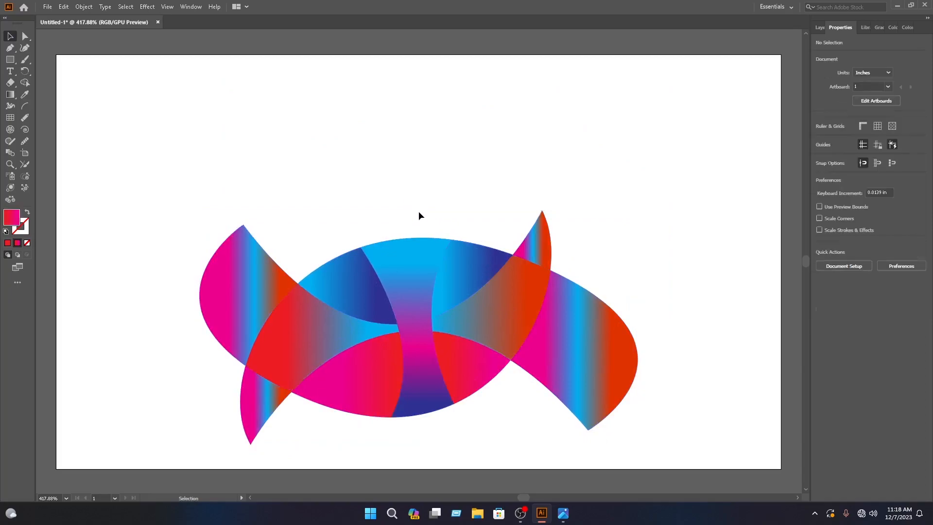
Enlarge the whole artwork proportionally to about 2.53 by 1.35 in, centre it on the artboard, and deselect it
left_click_drag(679, 411, 204, 146)
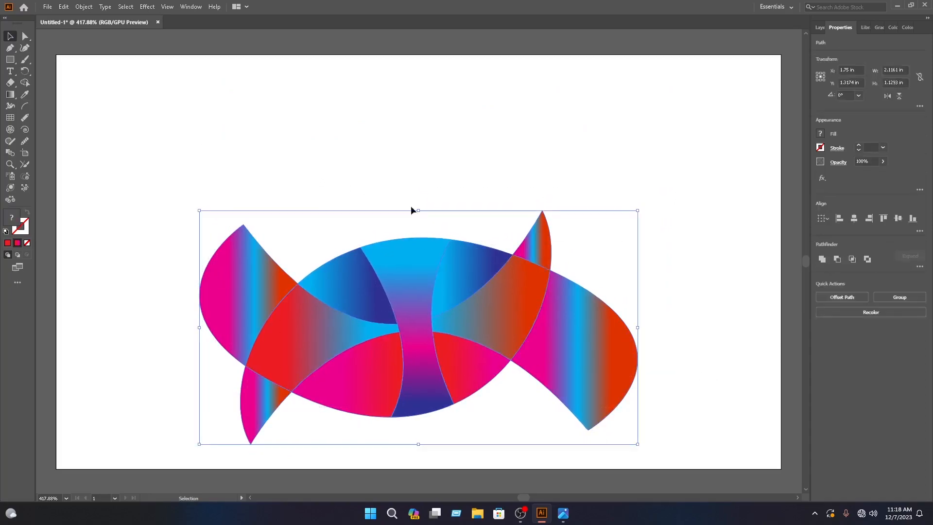
left_click_drag(418, 202, 432, 104)
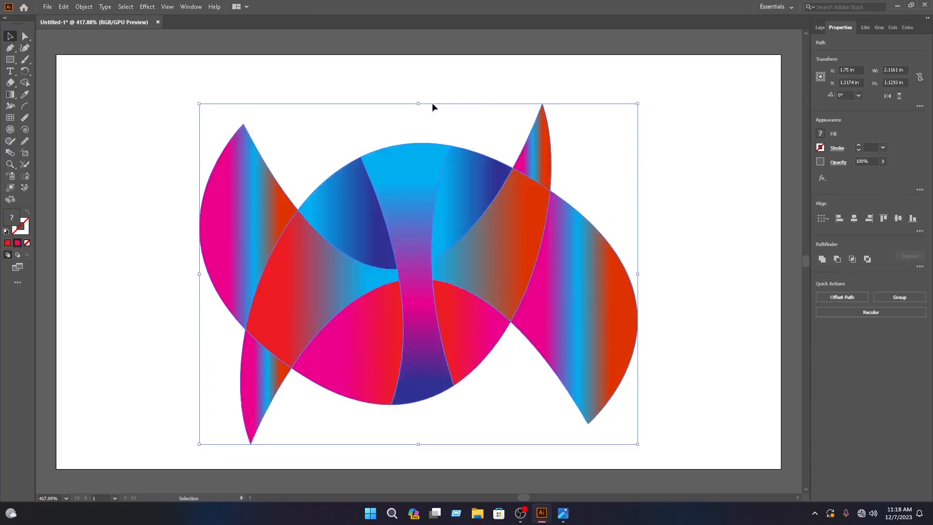
key("a")
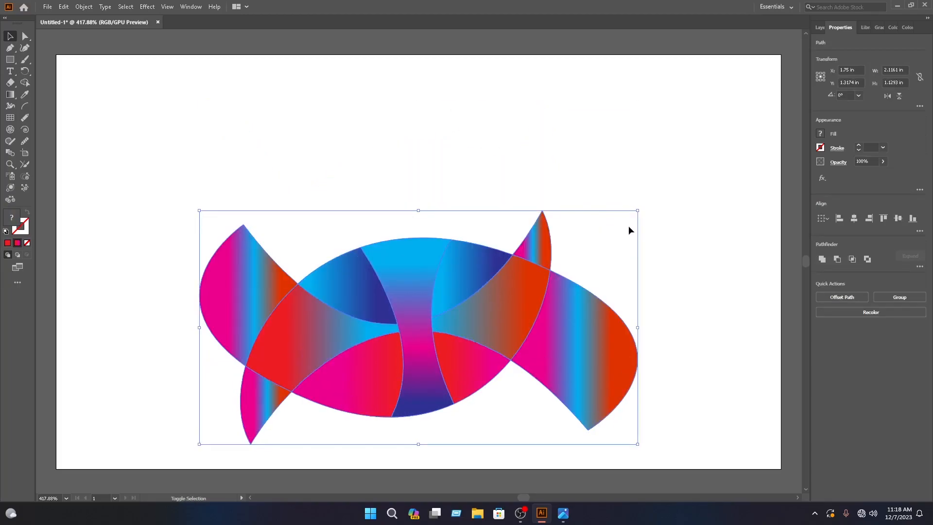
left_click_drag(639, 207, 718, 165)
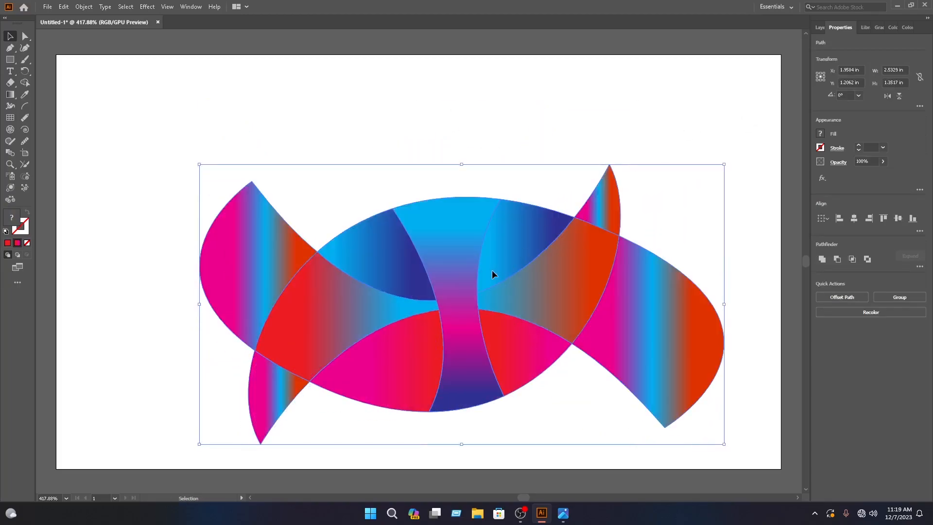
left_click_drag(495, 272, 473, 231)
left_click(484, 80)
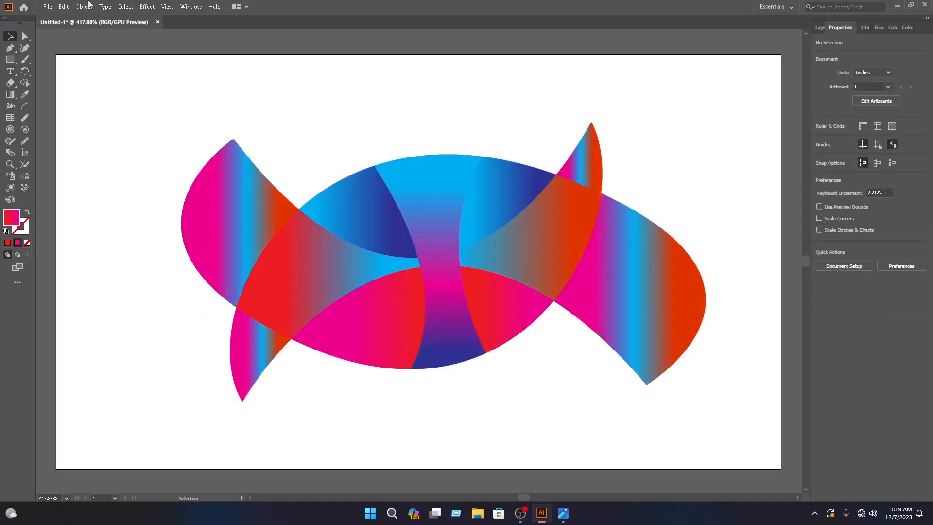
Export the artwork to the Desktop as a PNG file named fhf
left_click(47, 7)
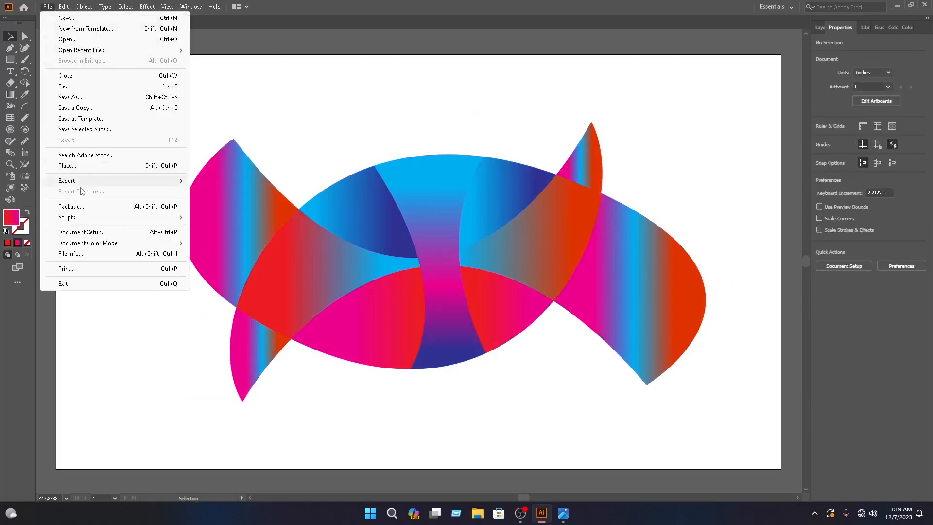
mouse_move(80, 187)
left_click(214, 191)
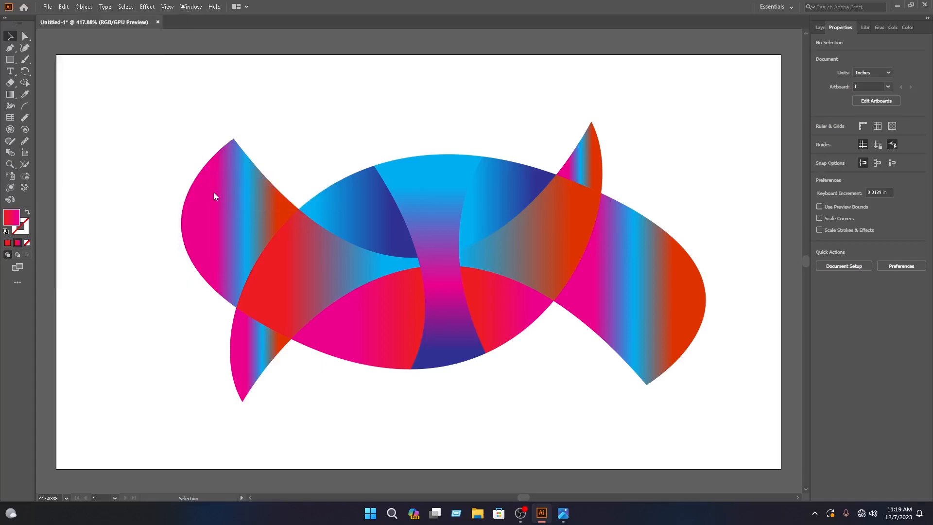
left_click(42, 96)
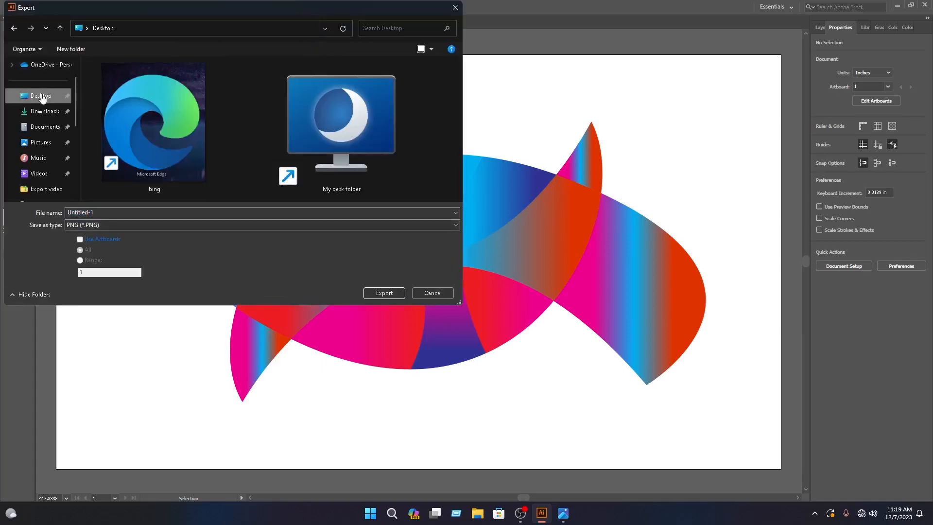
left_click(126, 213)
type("fhf")
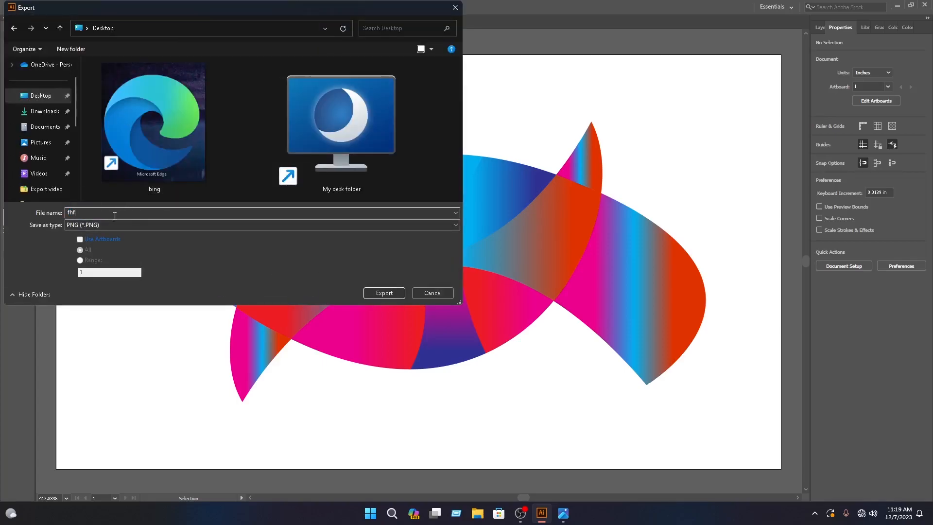
left_click(104, 225)
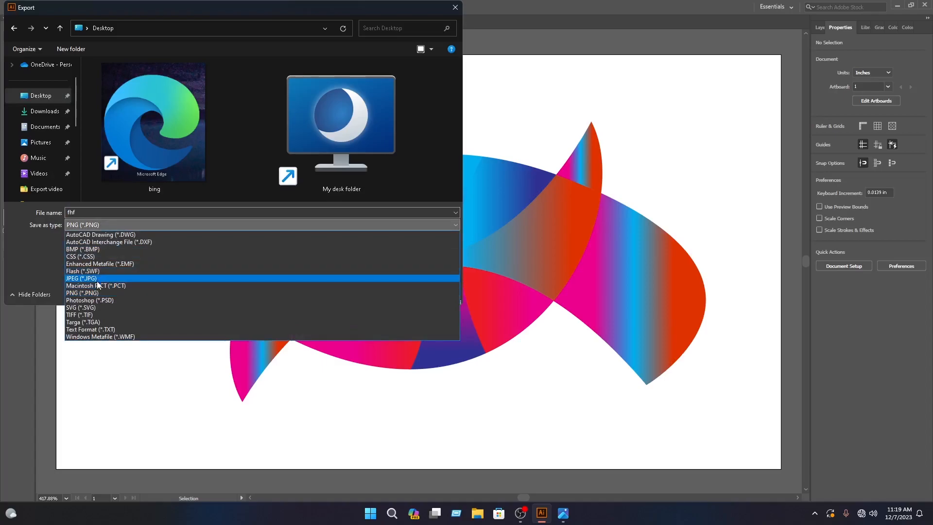
left_click(120, 293)
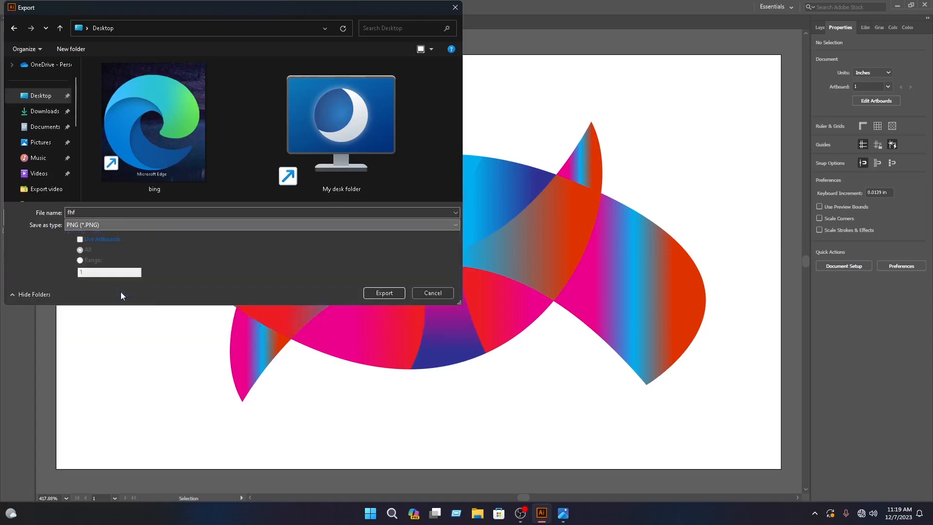
left_click(385, 293)
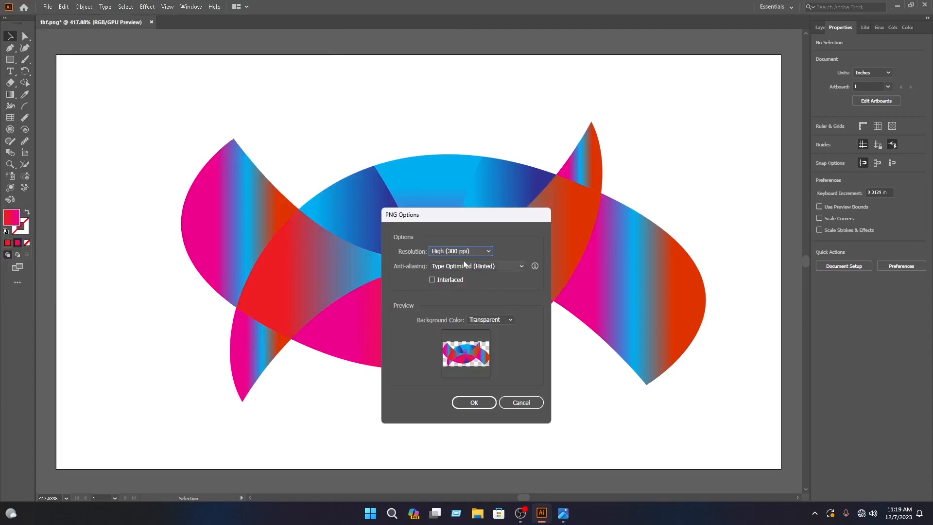
Set the PNG resolution to High (300 ppi) with a Transparent background and complete the export
left_click(465, 251)
left_click(452, 283)
left_click(495, 321)
left_click(491, 331)
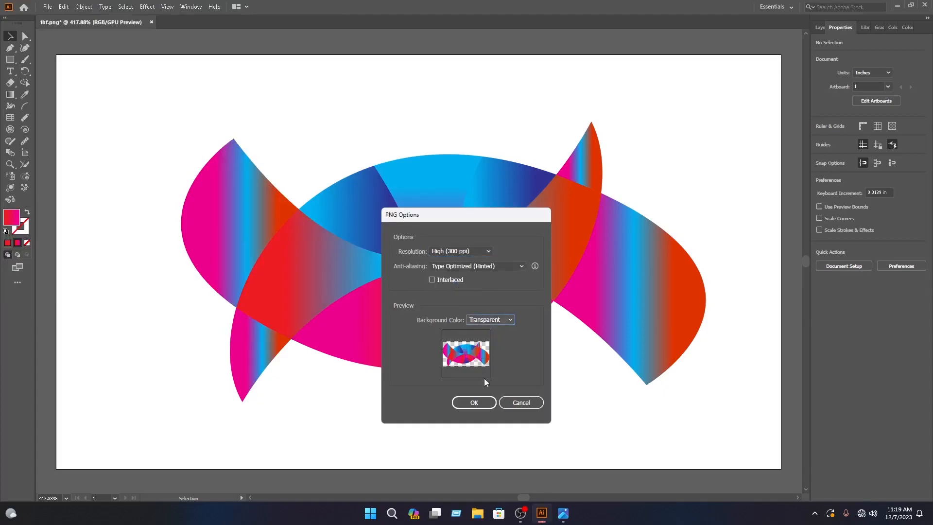
left_click(474, 403)
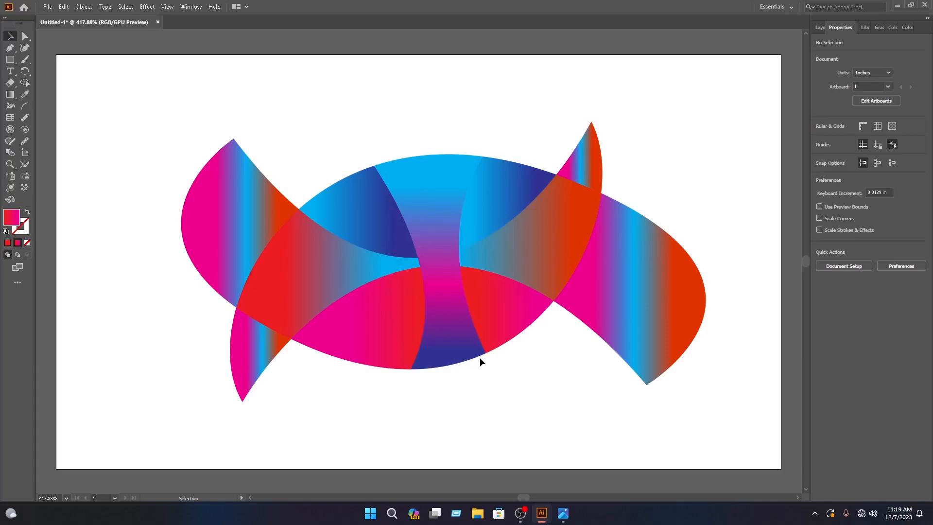
Switch to Photoshop, open the recent file 3rd thumbnail of logo.psd, and deselect its layers
mouse_move(915, 130)
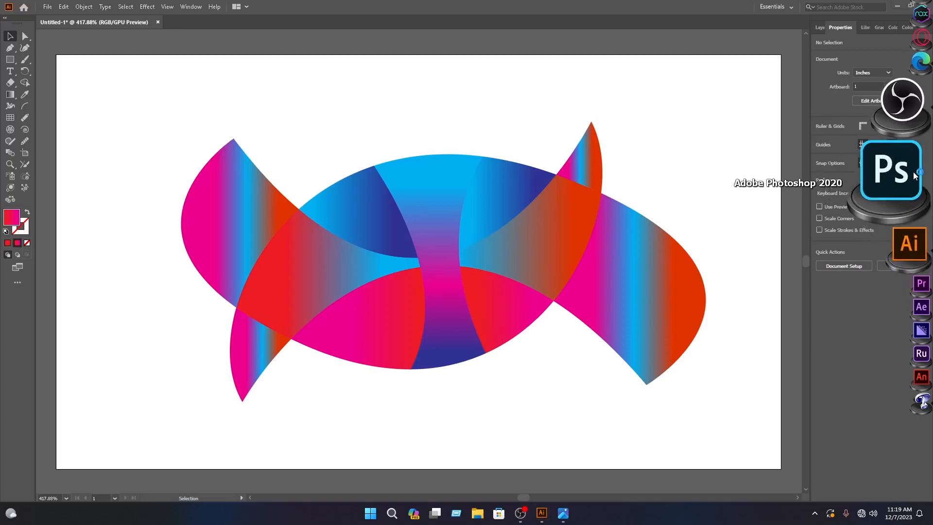
left_click(876, 180)
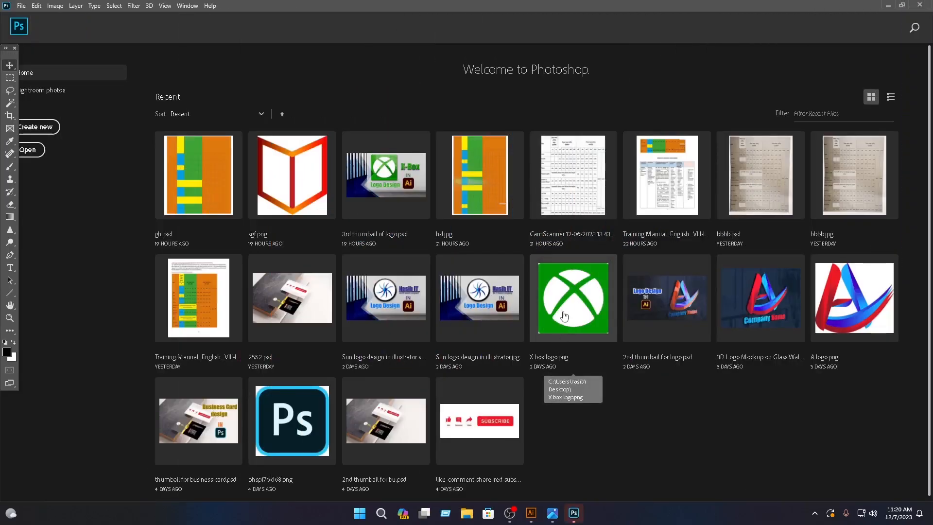
left_click(412, 316)
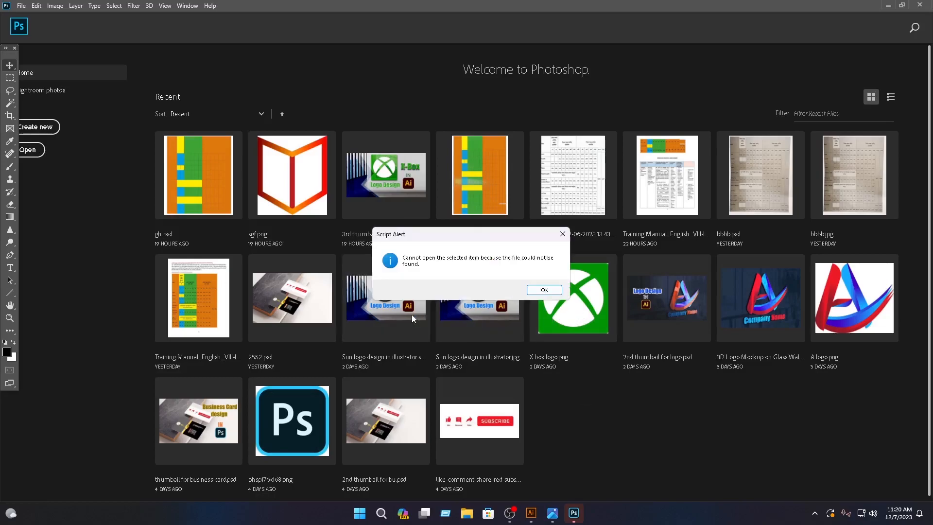
left_click(544, 290)
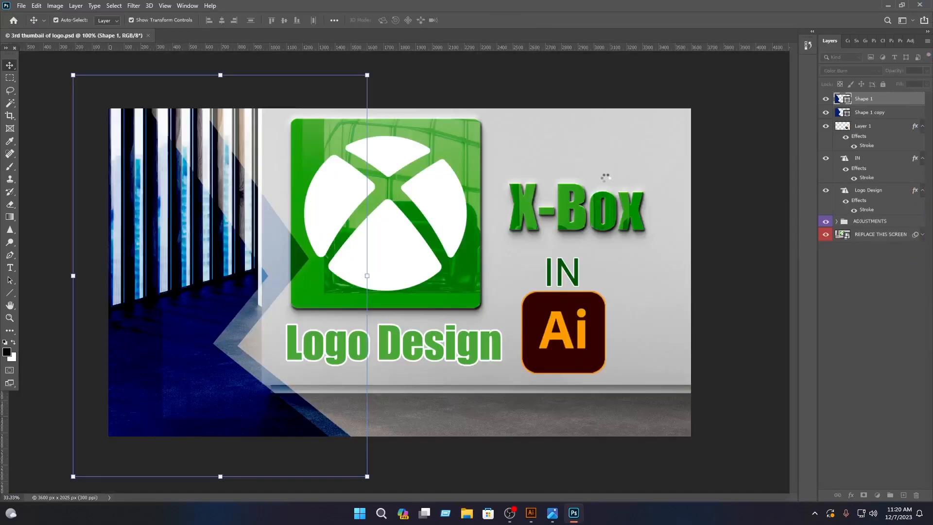
left_click(717, 154)
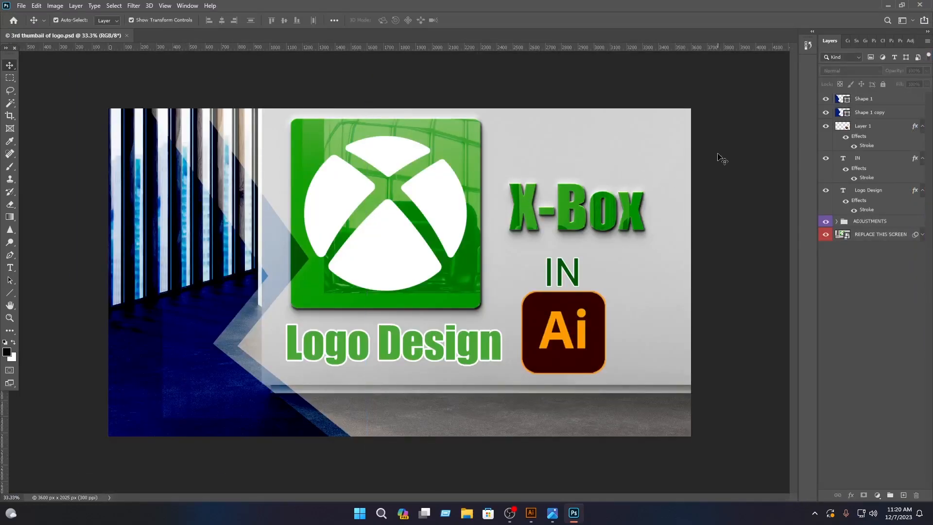
Open the REPLACE THIS SCREEN smart object and its nested REPLACE THIS LOGO contents, and delete the old green Xbox emblem
left_click(848, 236)
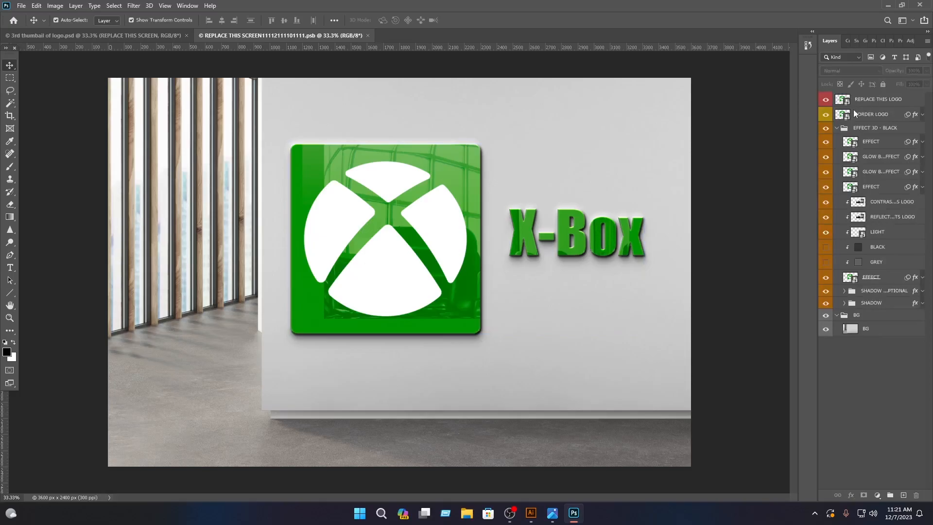
double_click(846, 102)
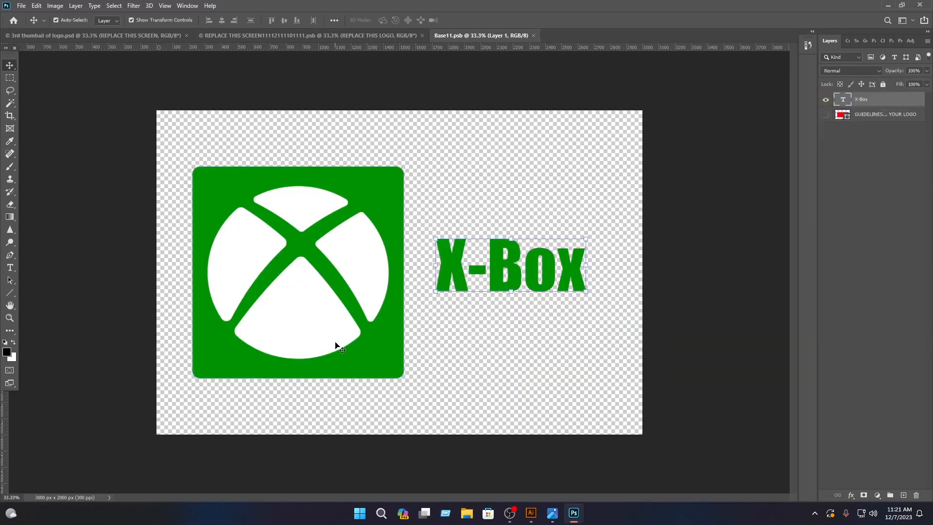
key("Delete")
Open the exported fhf.png artwork from the Desktop
left_click(21, 6)
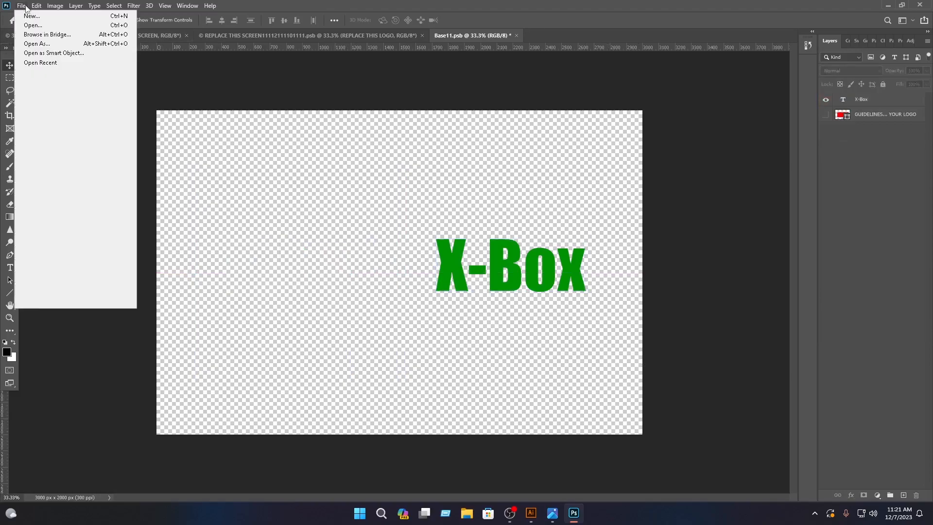
left_click(31, 24)
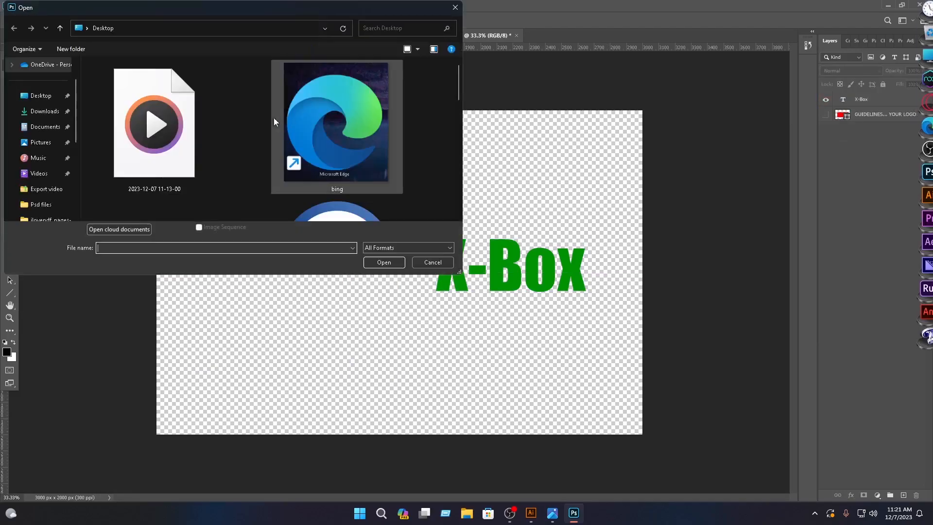
scroll(311, 143, "down", 3)
left_click(216, 80)
left_click(384, 262)
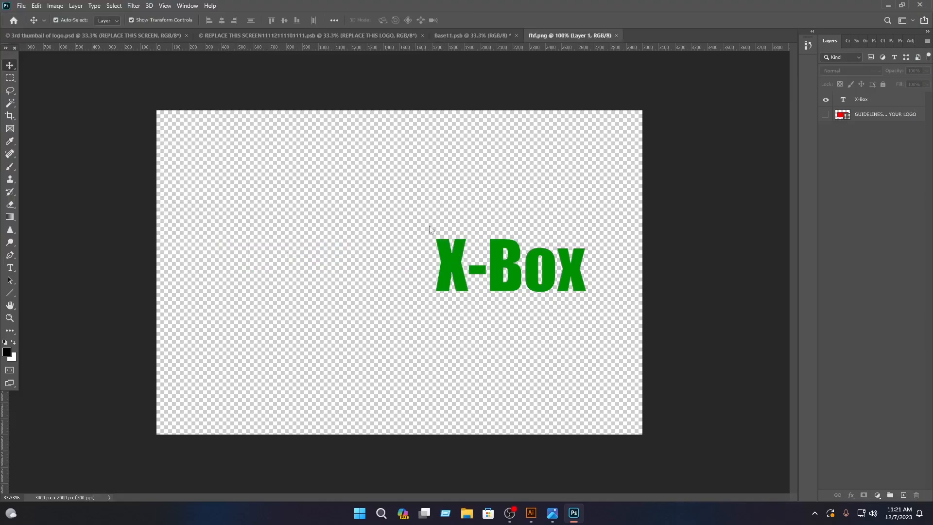
Bring the artwork into Base11.psb, scale it to about 254.74% wide by 271.72% high, and place it beside the text
left_click_drag(460, 253, 327, 261)
key("ctrl+t")
left_click_drag(387, 259, 578, 259)
left_click_drag(453, 263, 500, 285)
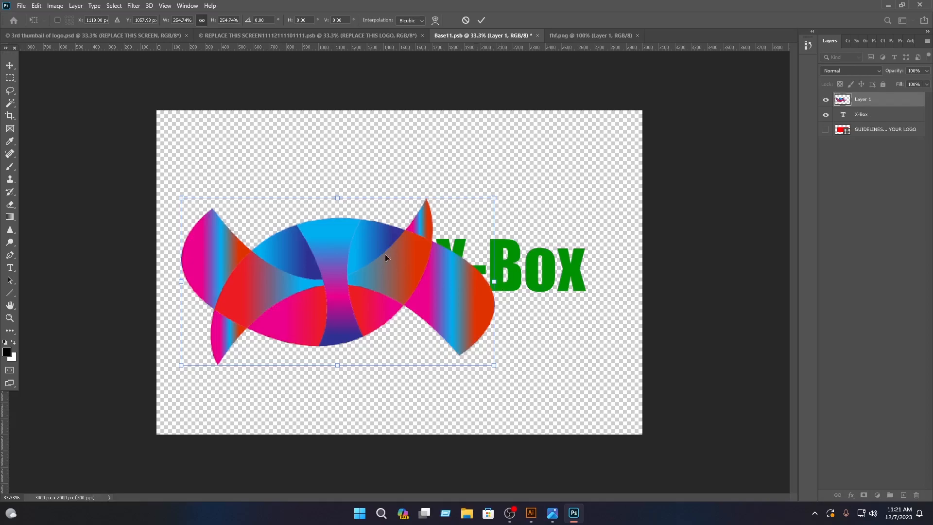
left_click_drag(337, 201, 344, 187)
left_click_drag(332, 269, 325, 270)
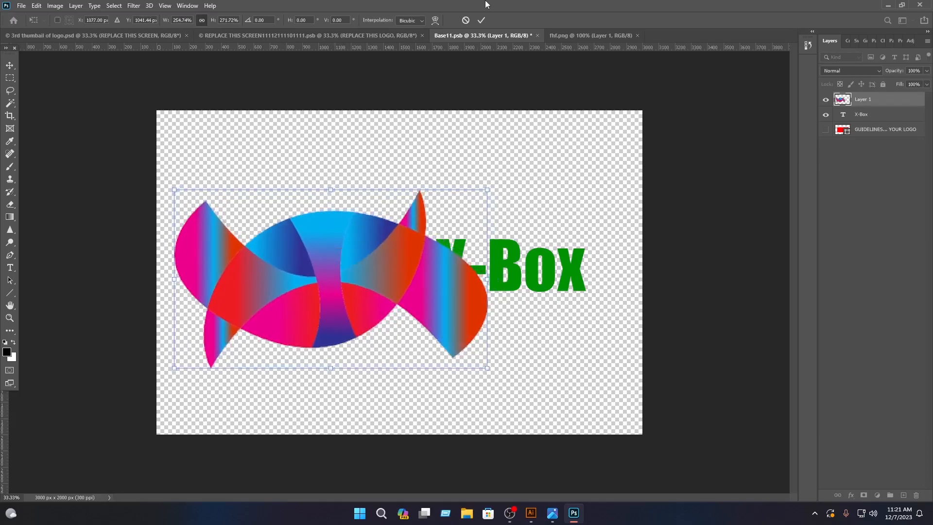
left_click(481, 20)
Move the X-Box text up and to the right, and replace its wording with "Company" and "Name" on two lines
mouse_move(576, 258)
left_mouse_down()
mouse_move(617, 243)
mouse_move(582, 253)
left_mouse_up()
double_click(581, 253)
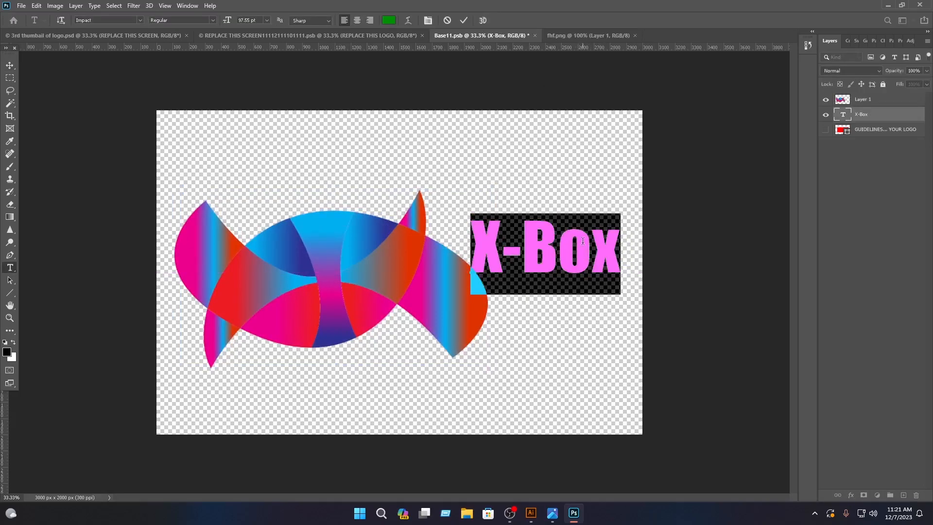
type("Com")
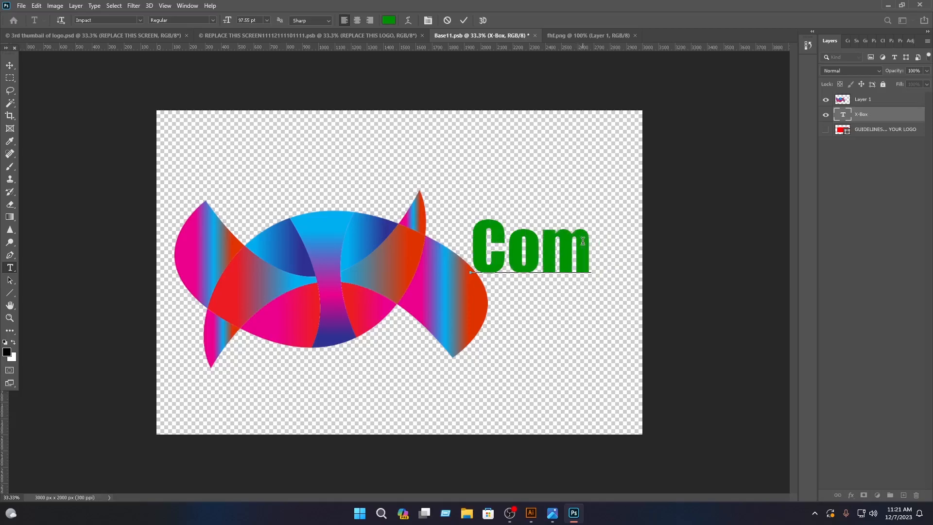
type("pany")
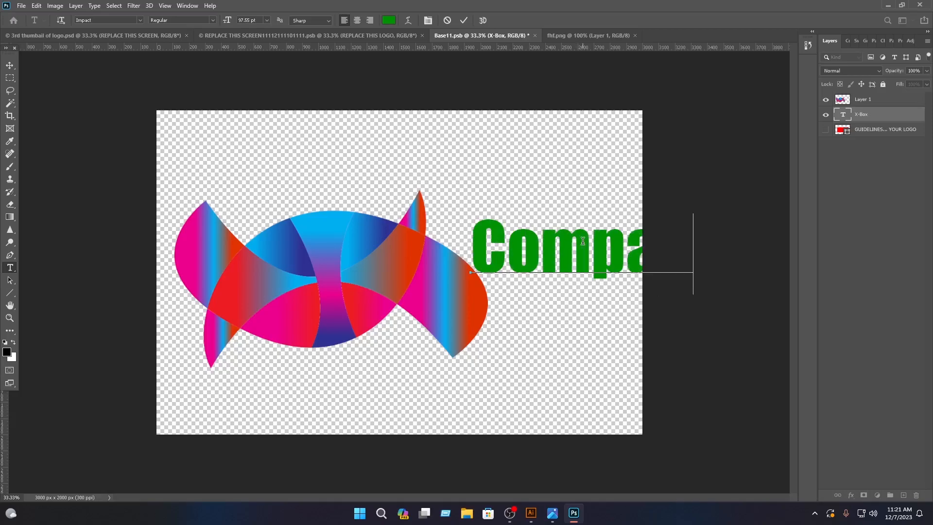
key("Return")
type("Na")
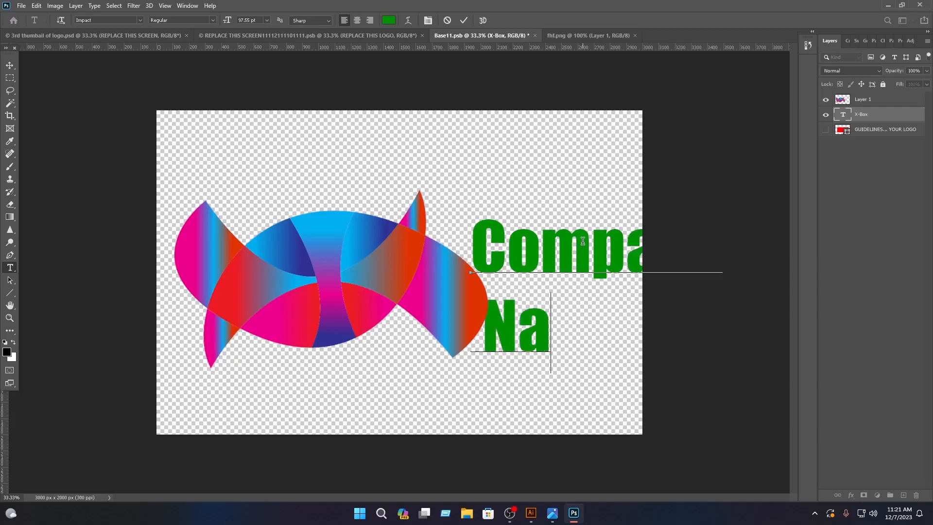
type("me")
Recolour all the company text with the dark blue 2744a1 sampled from the logo
key("ctrl+a")
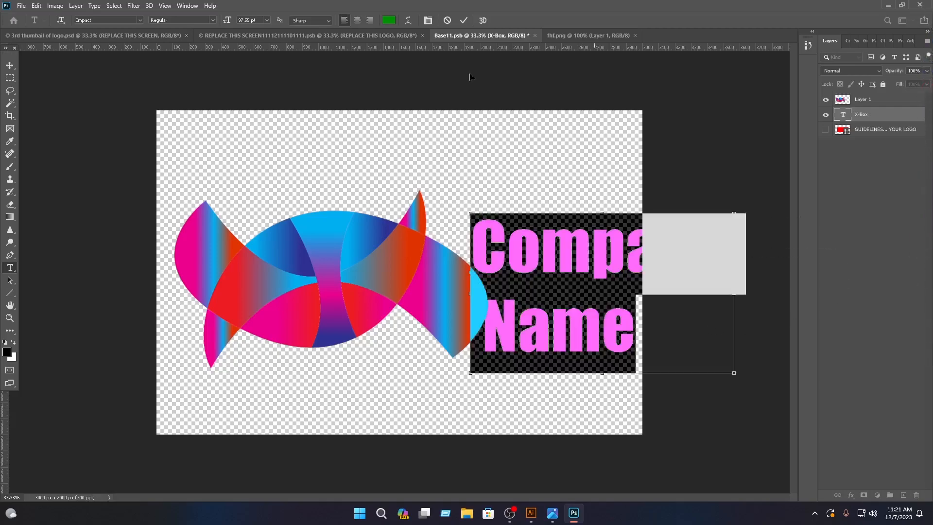
left_click(388, 20)
left_click(383, 220)
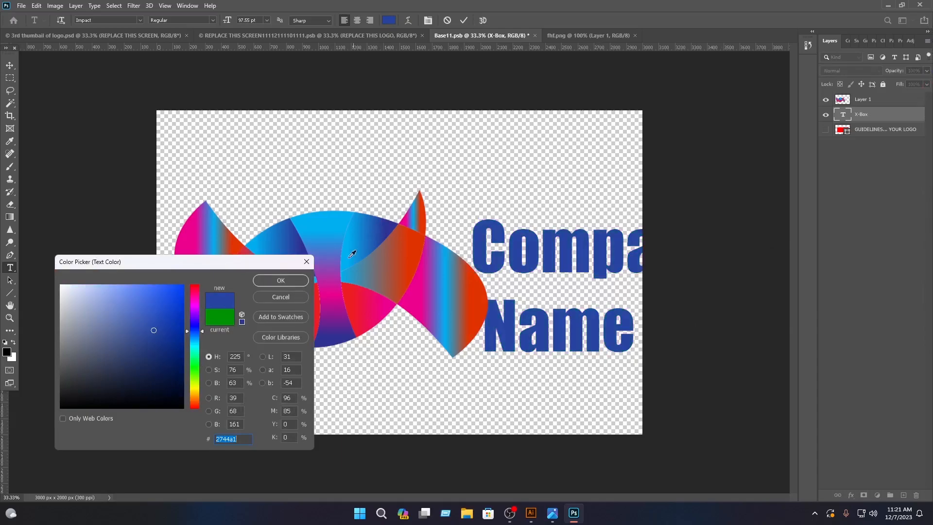
left_click(280, 280)
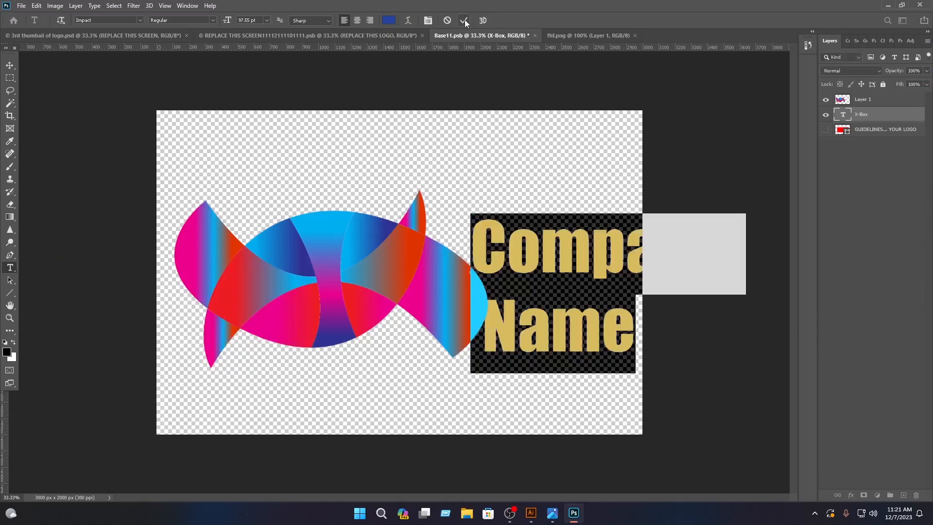
left_click(465, 21)
Indent the second text line "Name" slightly further to the right beneath "Company"
key("v")
left_click(489, 321)
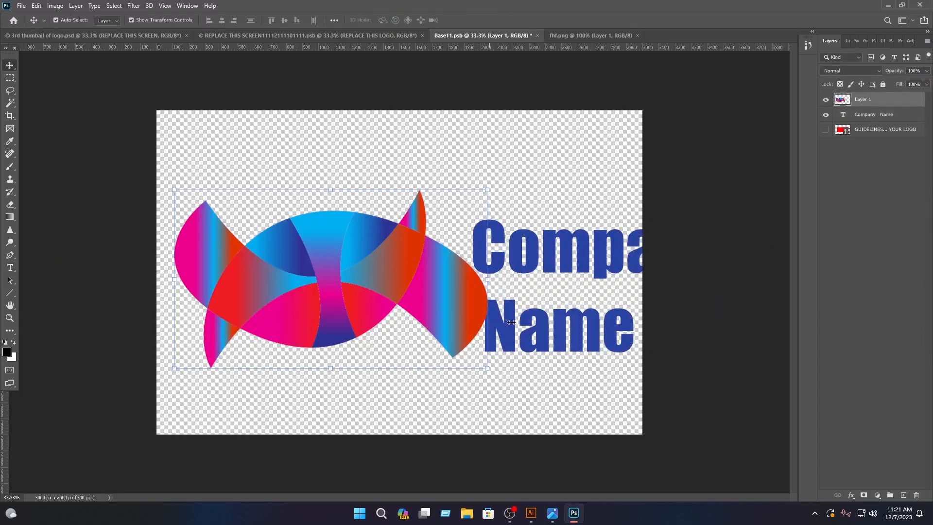
double_click(536, 234)
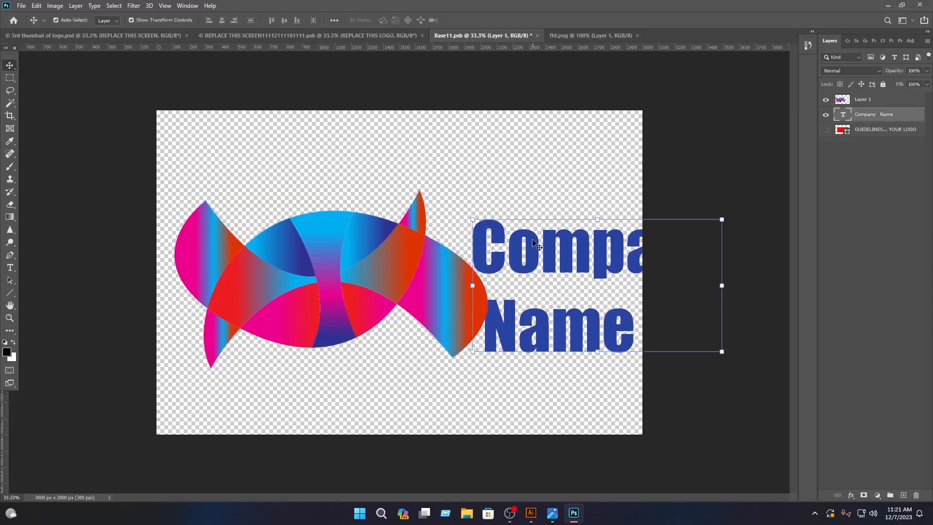
left_click(492, 325)
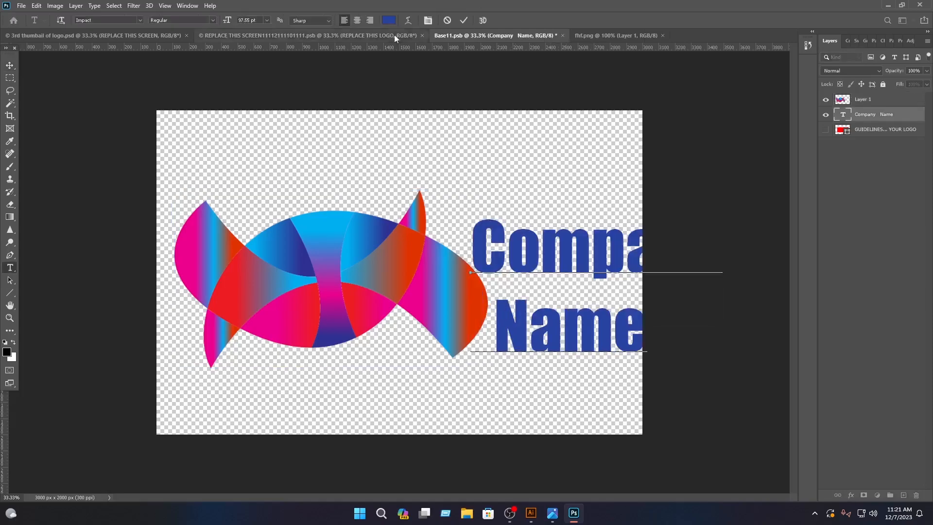
left_click(464, 20)
Scale the company text down to about 69.62% and shift it away from the logo
left_click(395, 252)
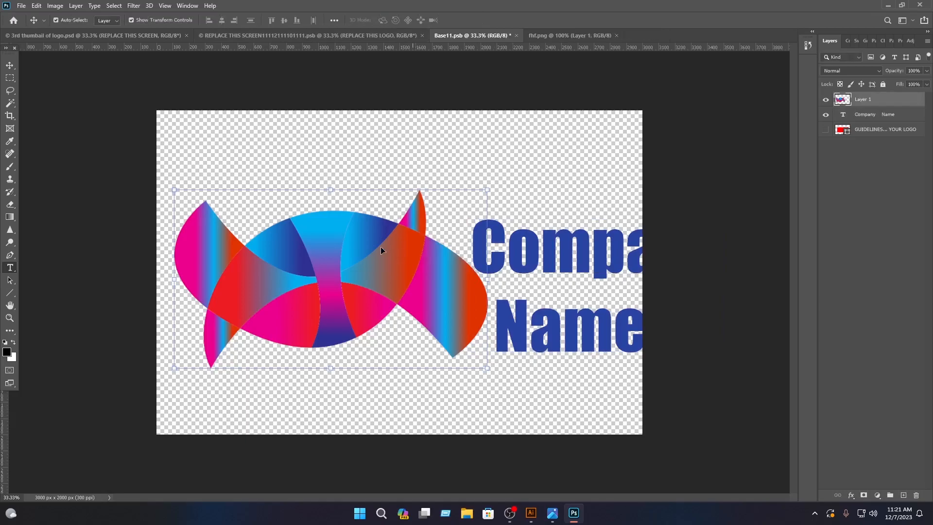
left_click(565, 257)
left_click_drag(521, 240, 519, 262)
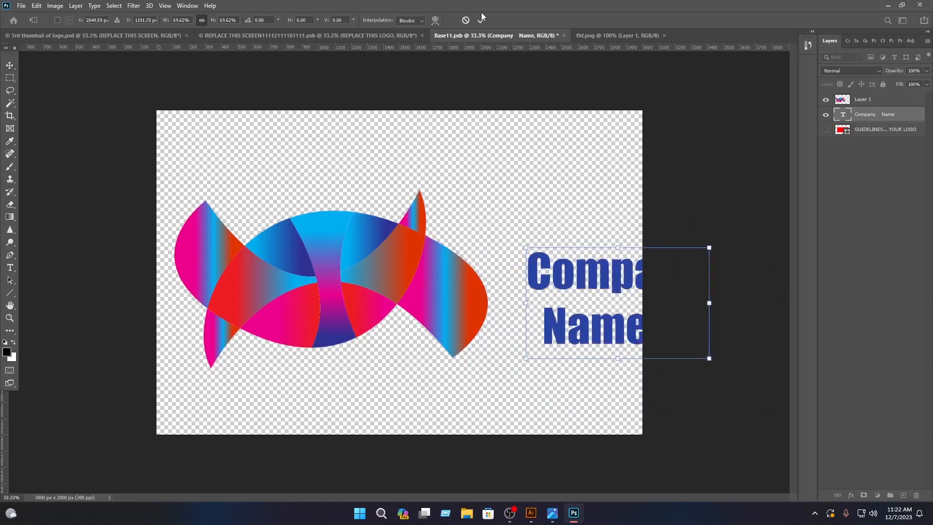
Shrink the logo artwork proportionally to about 89.46%
left_click(387, 246)
left_click_drag(486, 282, 454, 265)
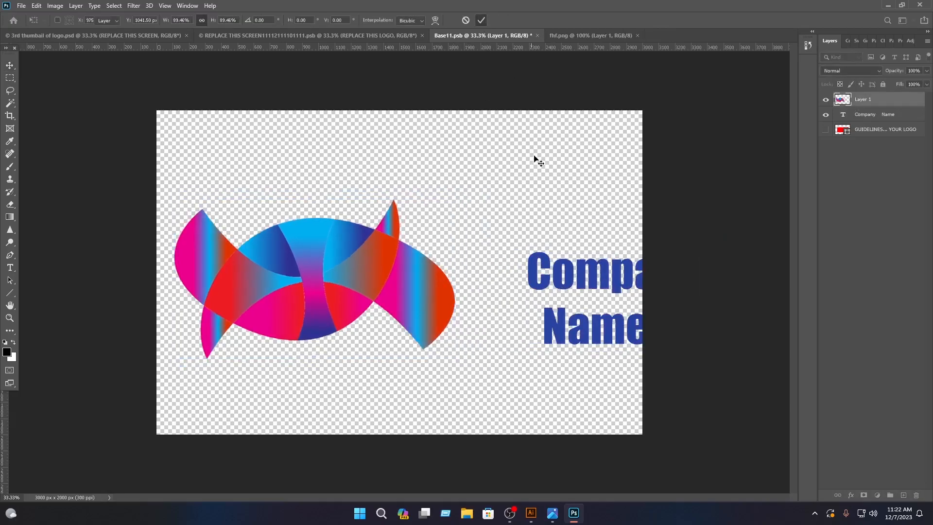
key("Return")
Move the company text left until it fits inside the canvas, and indent "Name" so it sits centred under "Company"
left_click_drag(587, 275, 522, 275)
double_click(484, 314)
left_click(484, 314)
left_click(464, 21)
key("v")
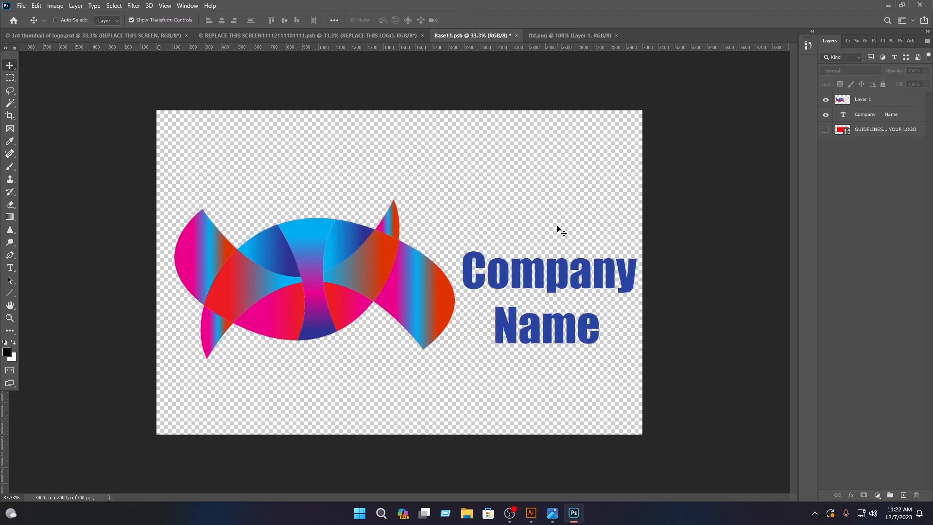
Save and close the Base11.psb logo contents, close fhf.png, and inspect the updated logo on the wall mockup
key("ctrl+s")
left_click(517, 35)
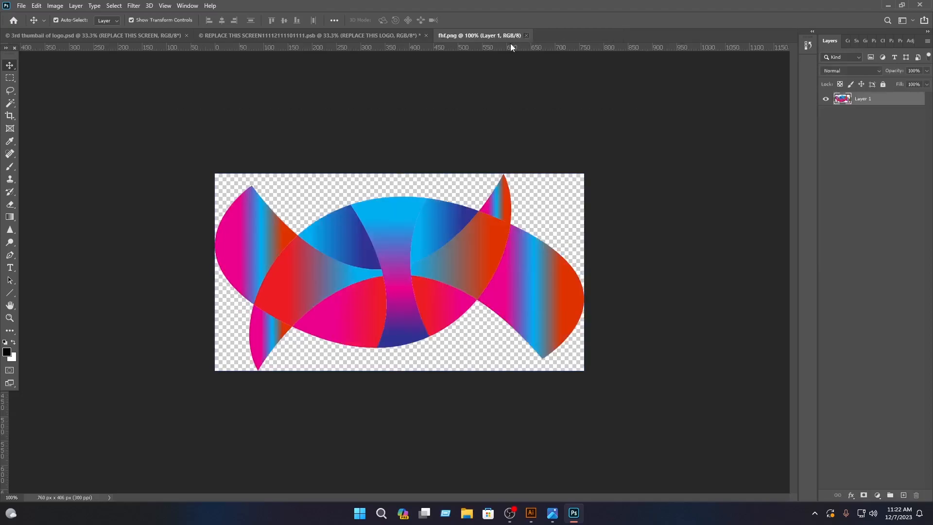
key("ctrl+w")
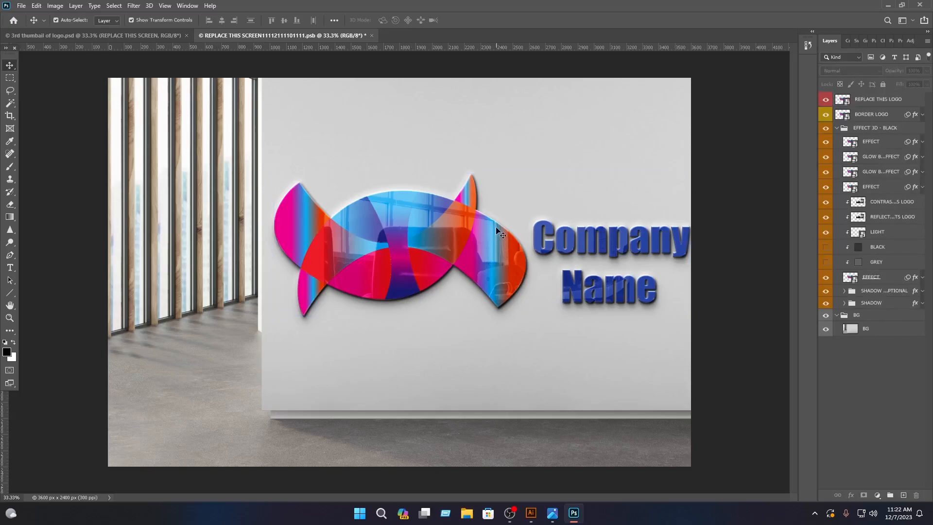
scroll(506, 228, "up", 3)
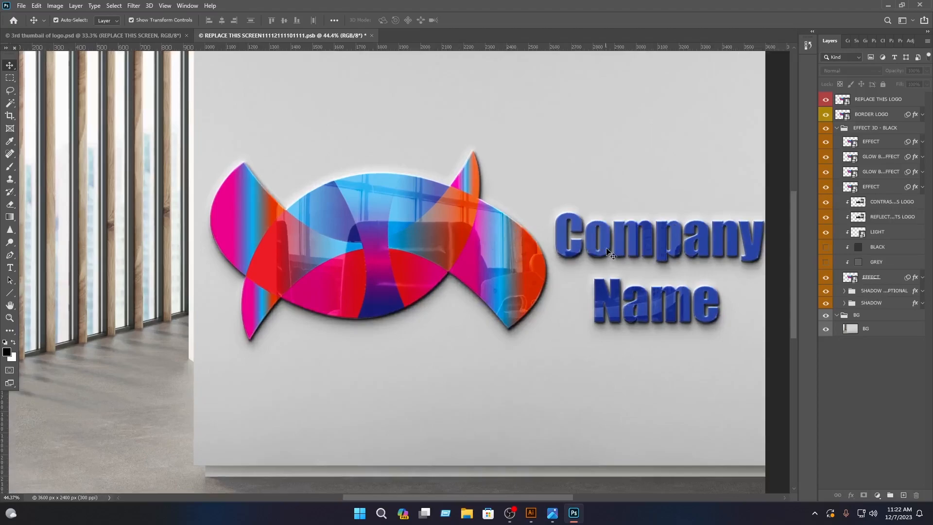
scroll(618, 247, "down", 2)
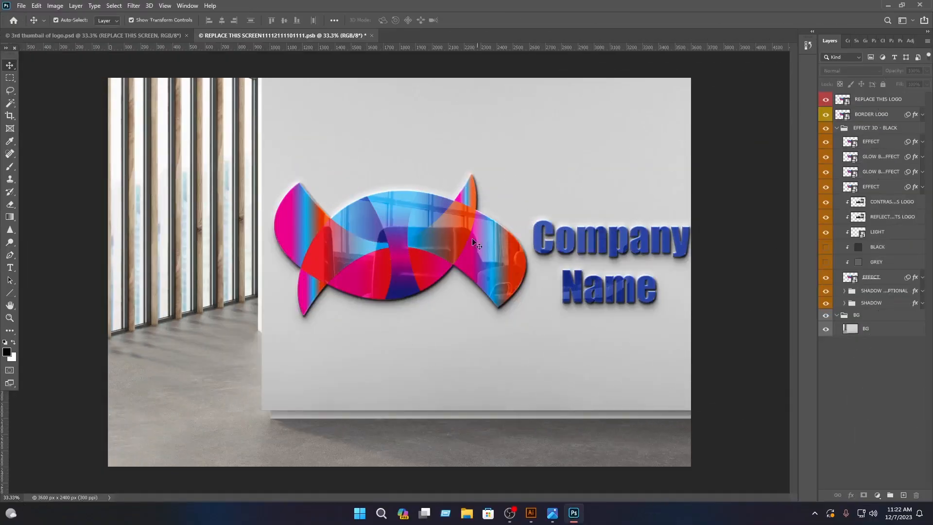